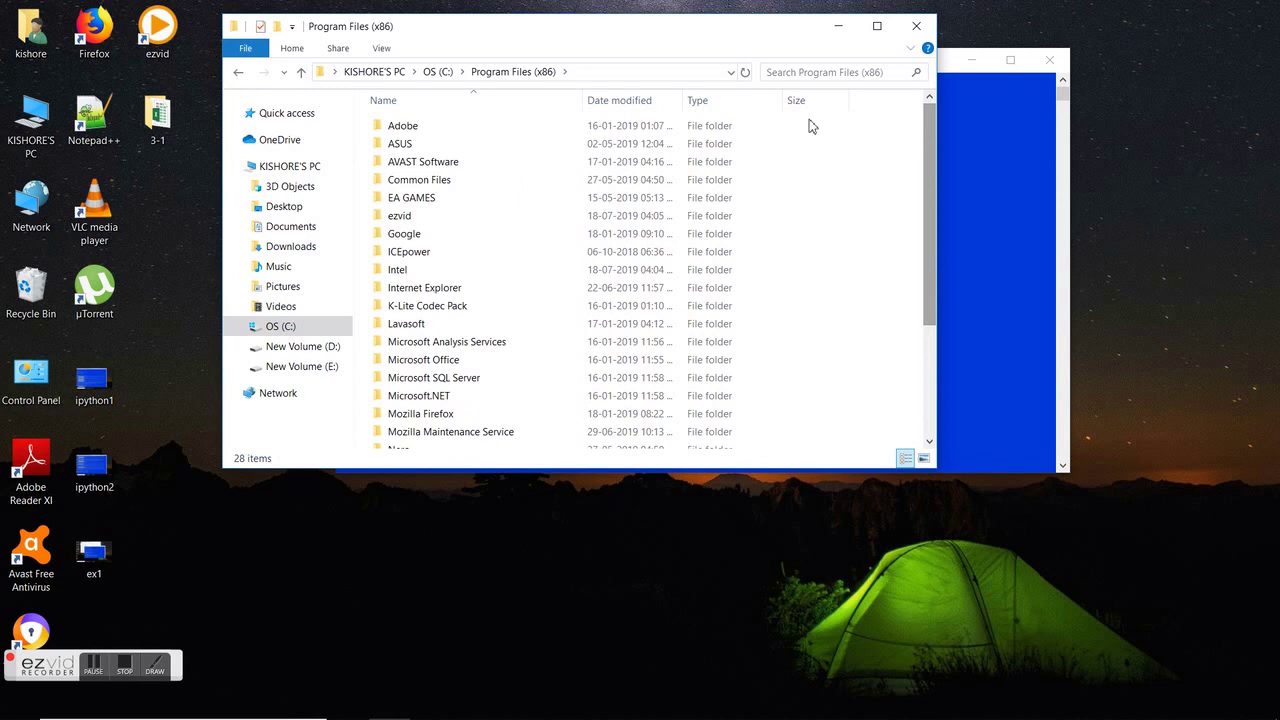
Navigate to C:\Program Files\Java\jdk1.8.0_201\bin and show its full path in the address bar
left_click(238, 72)
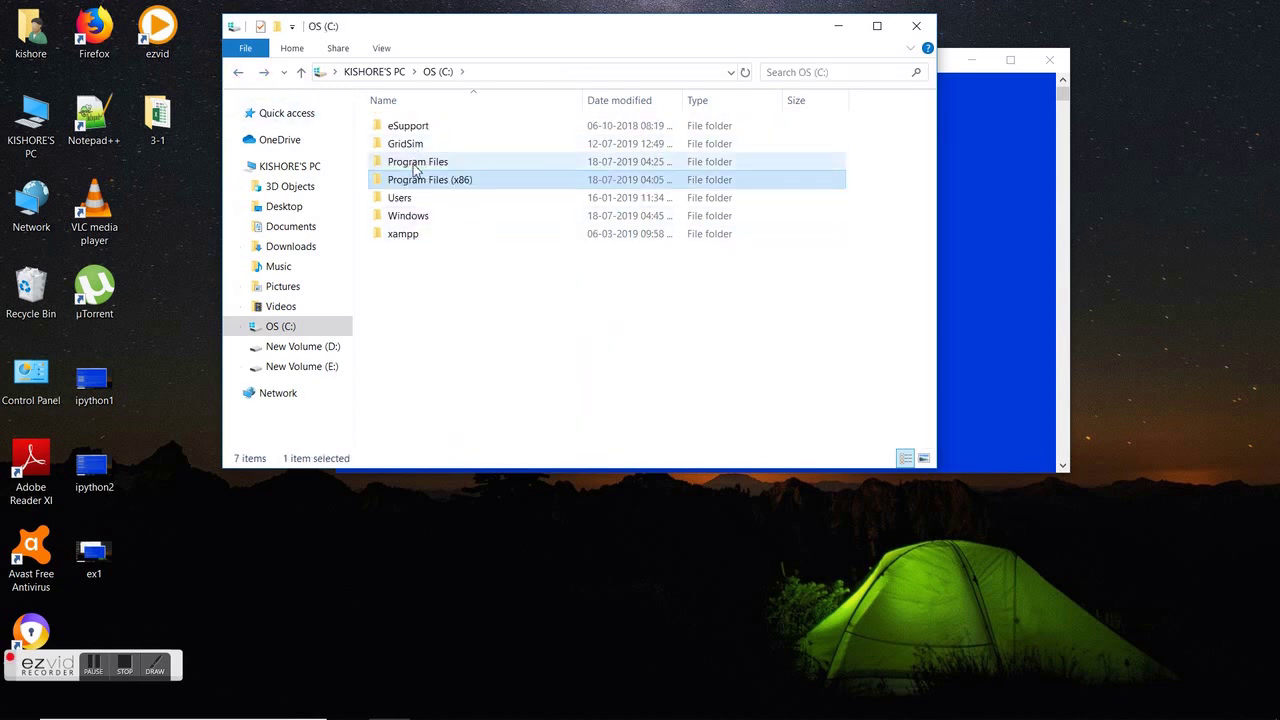
double_click(415, 163)
double_click(408, 200)
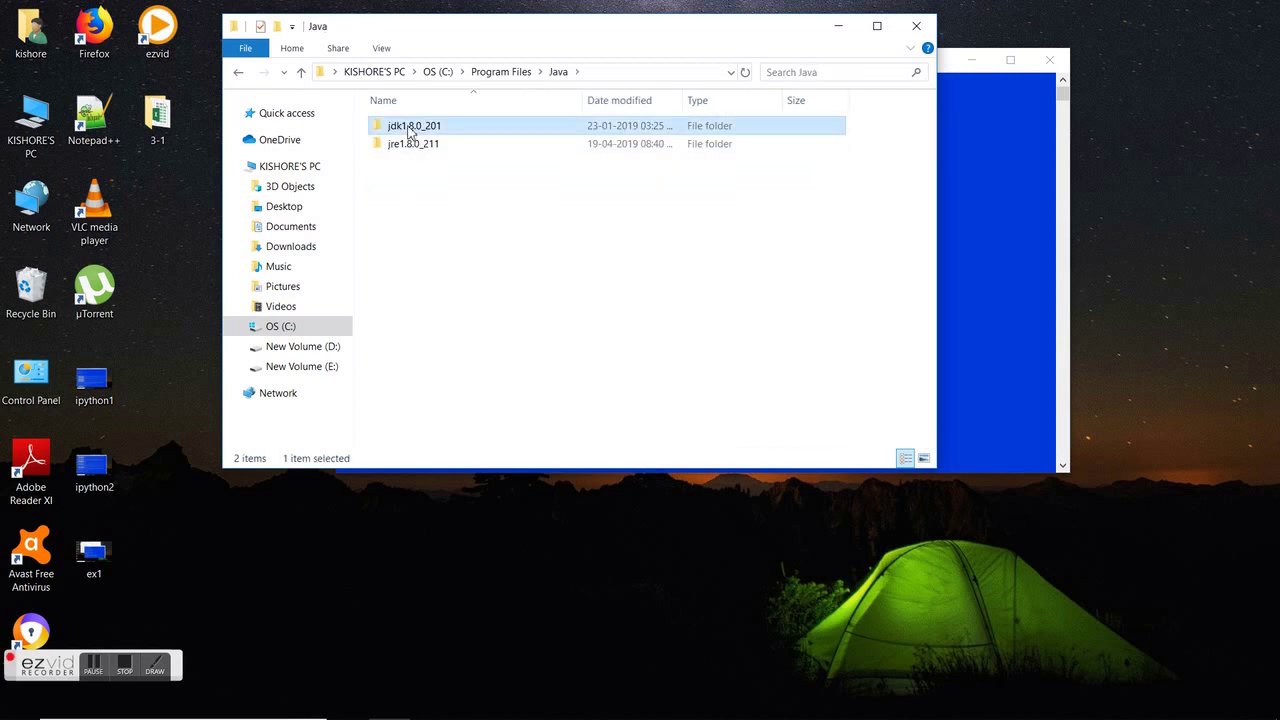
double_click(408, 131)
double_click(408, 131)
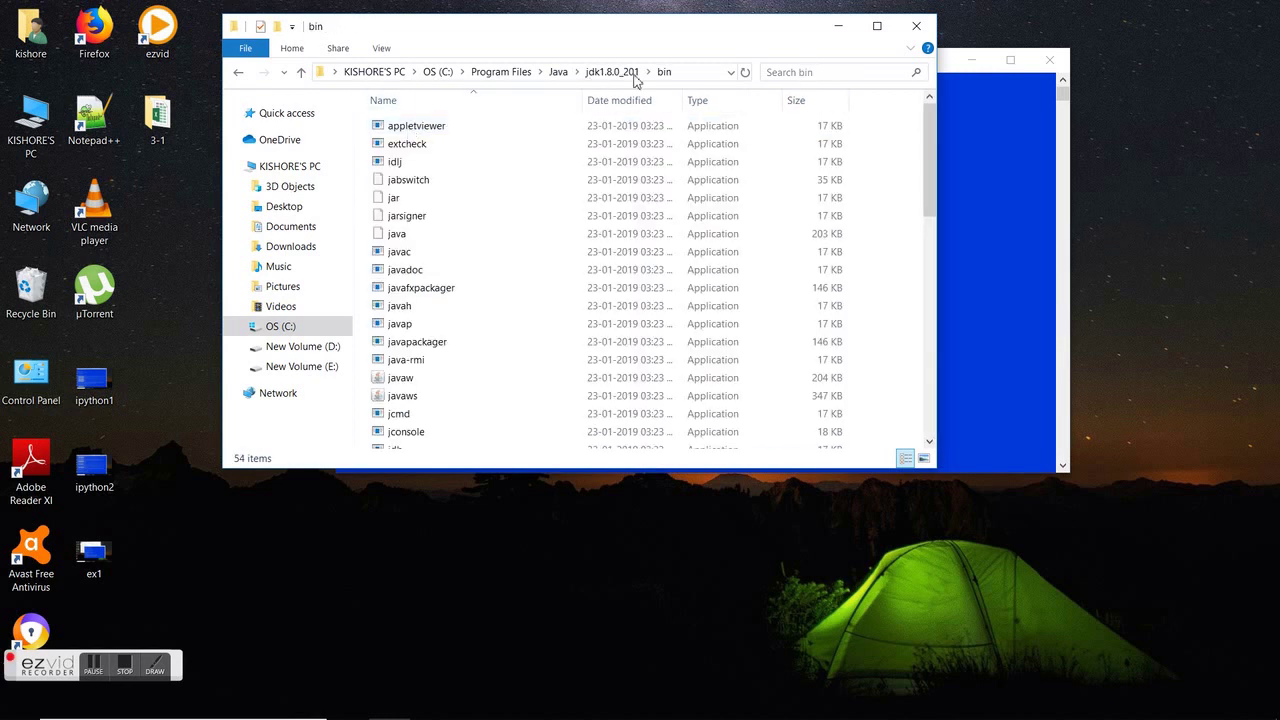
left_click(700, 74)
key("ctrl+c")
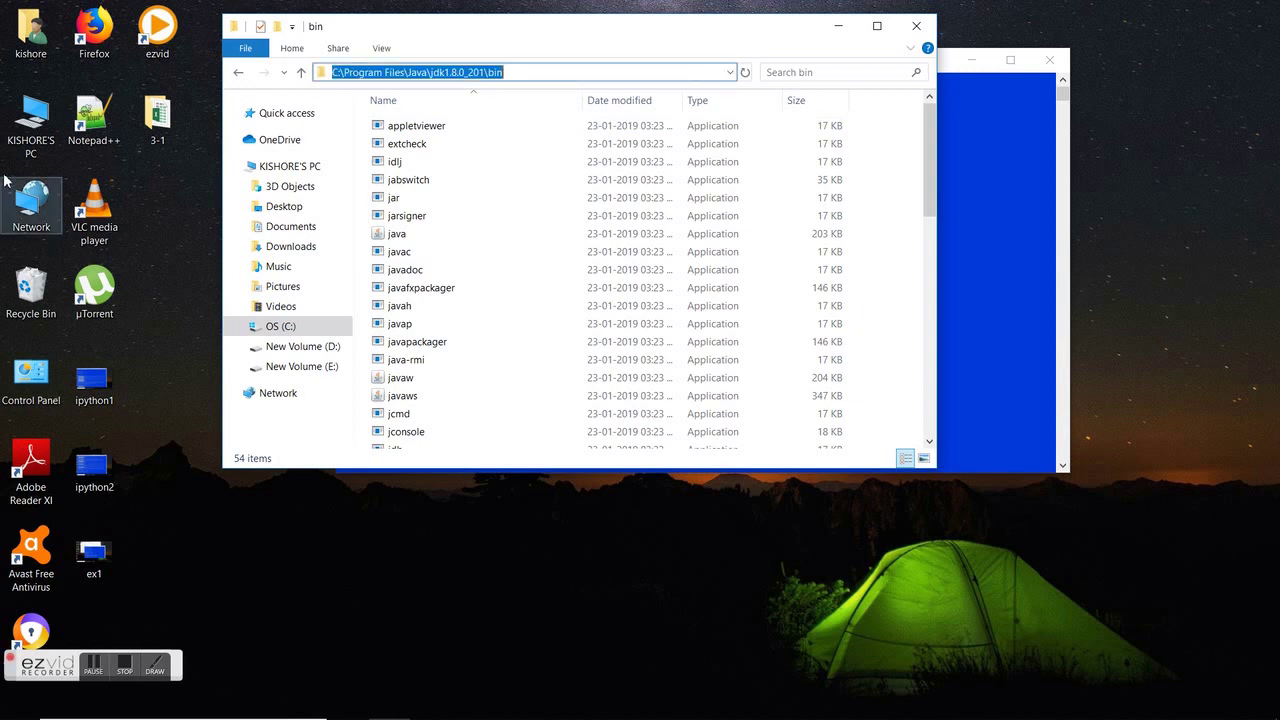
double_click(30, 125)
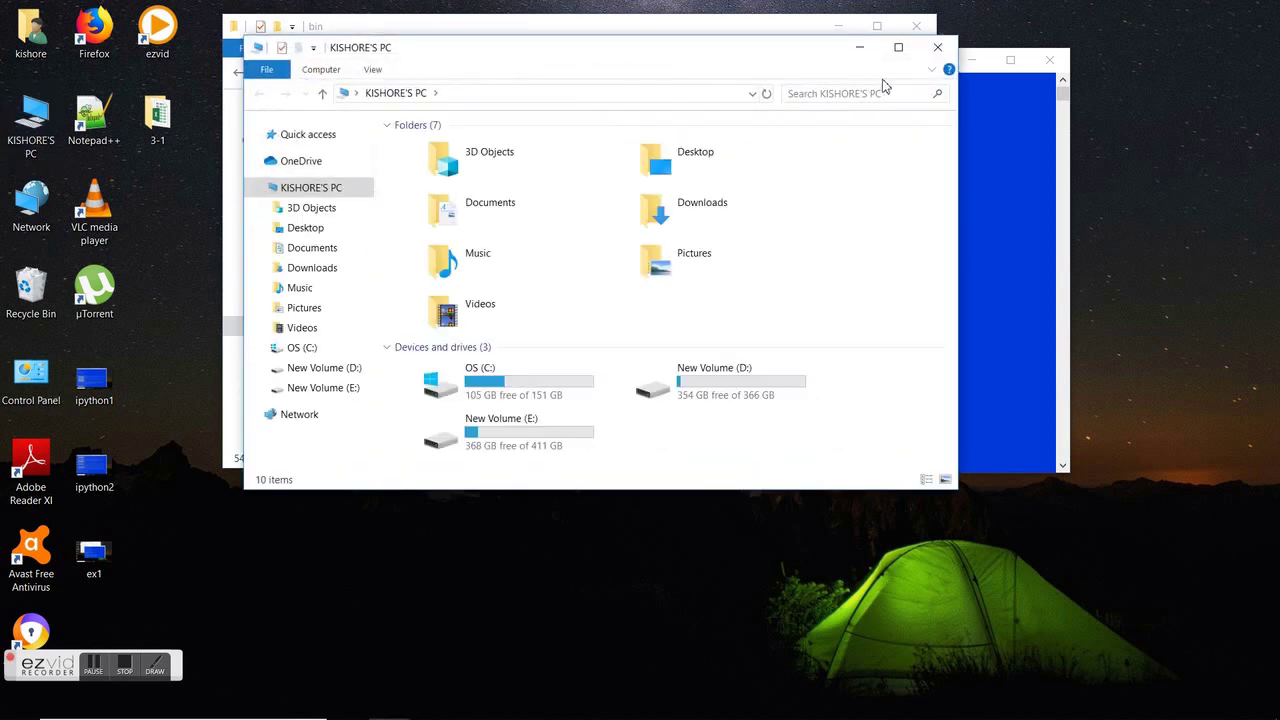
left_click(938, 52)
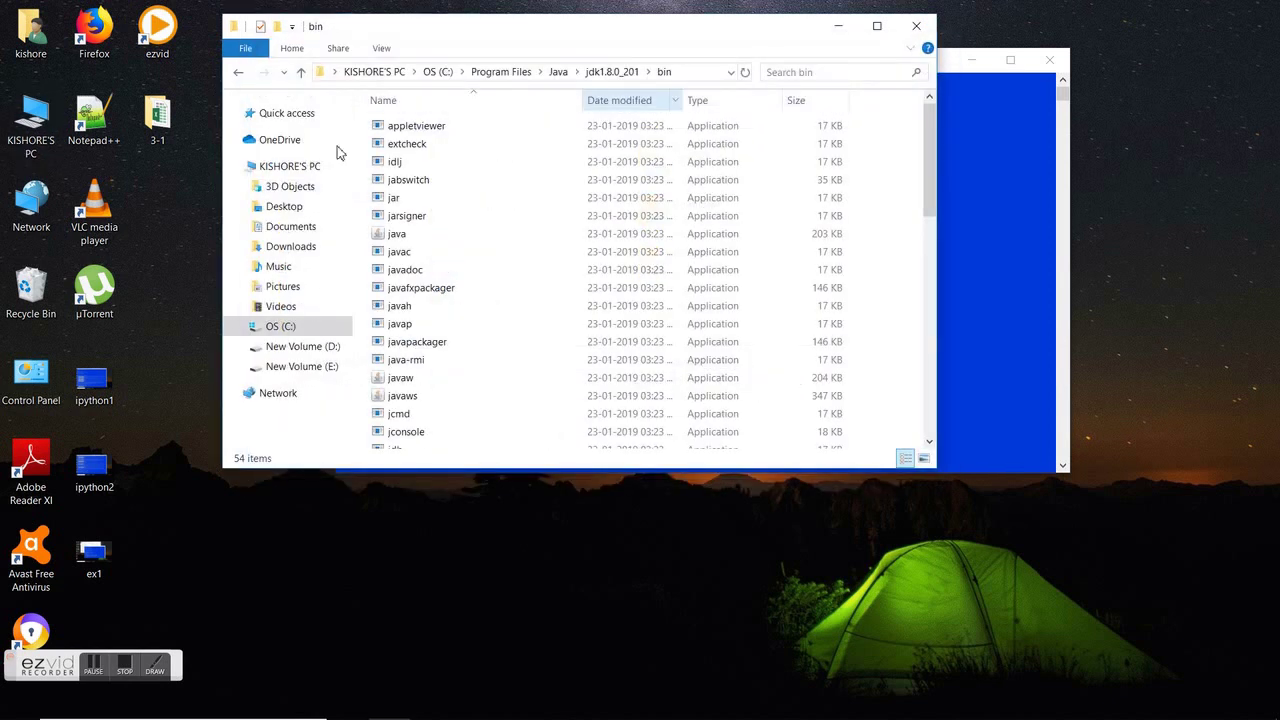
From This PC's Properties, go through Advanced system settings and Environment Variables to a New system variable
right_click(25, 142)
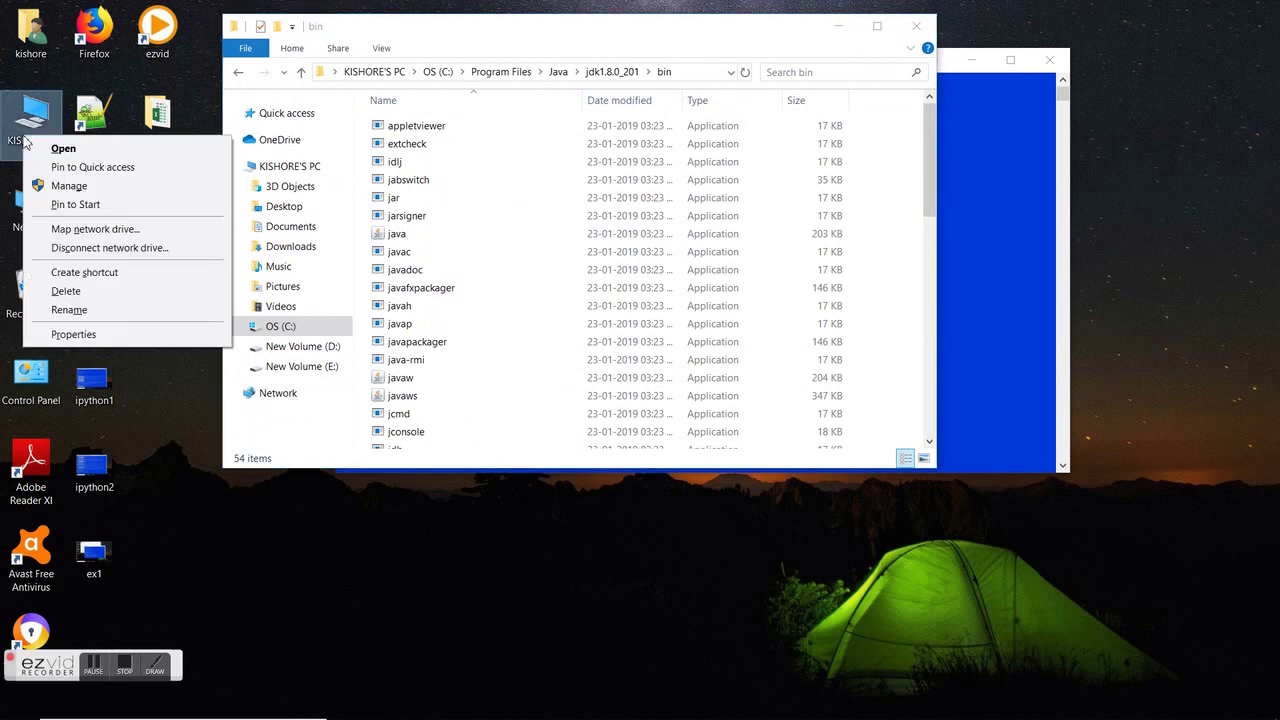
left_click(146, 345)
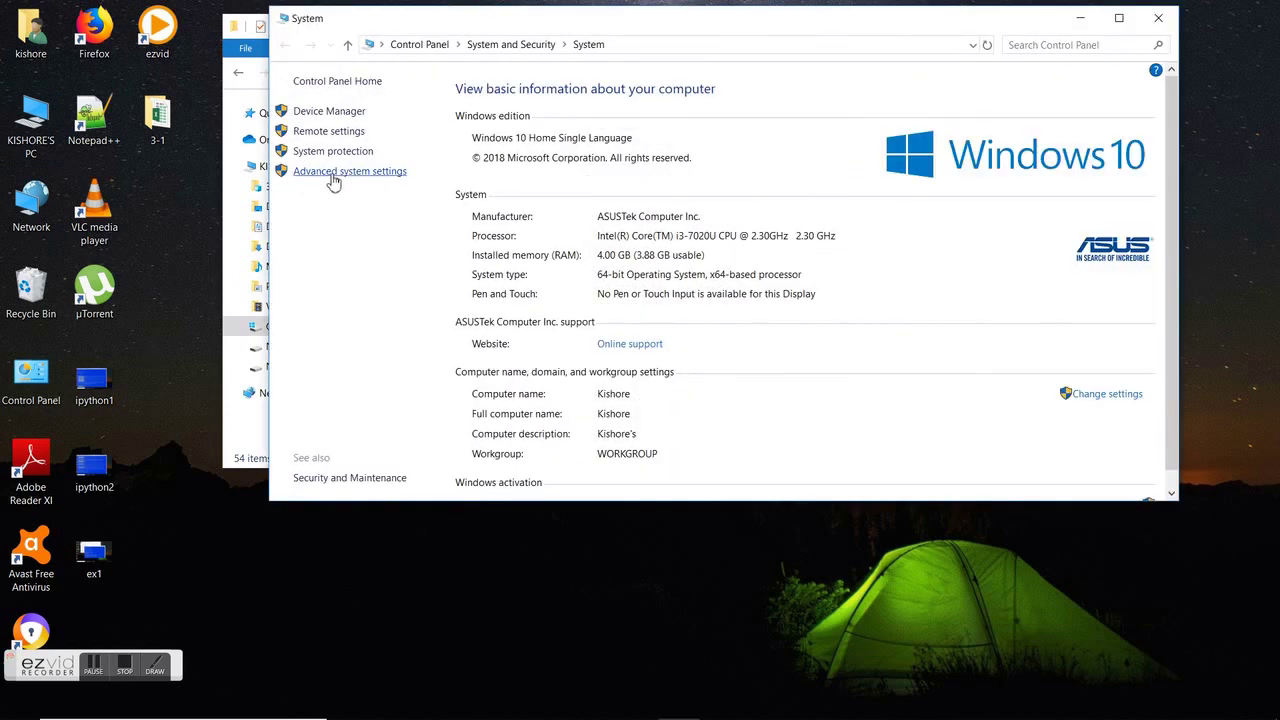
left_click(331, 174)
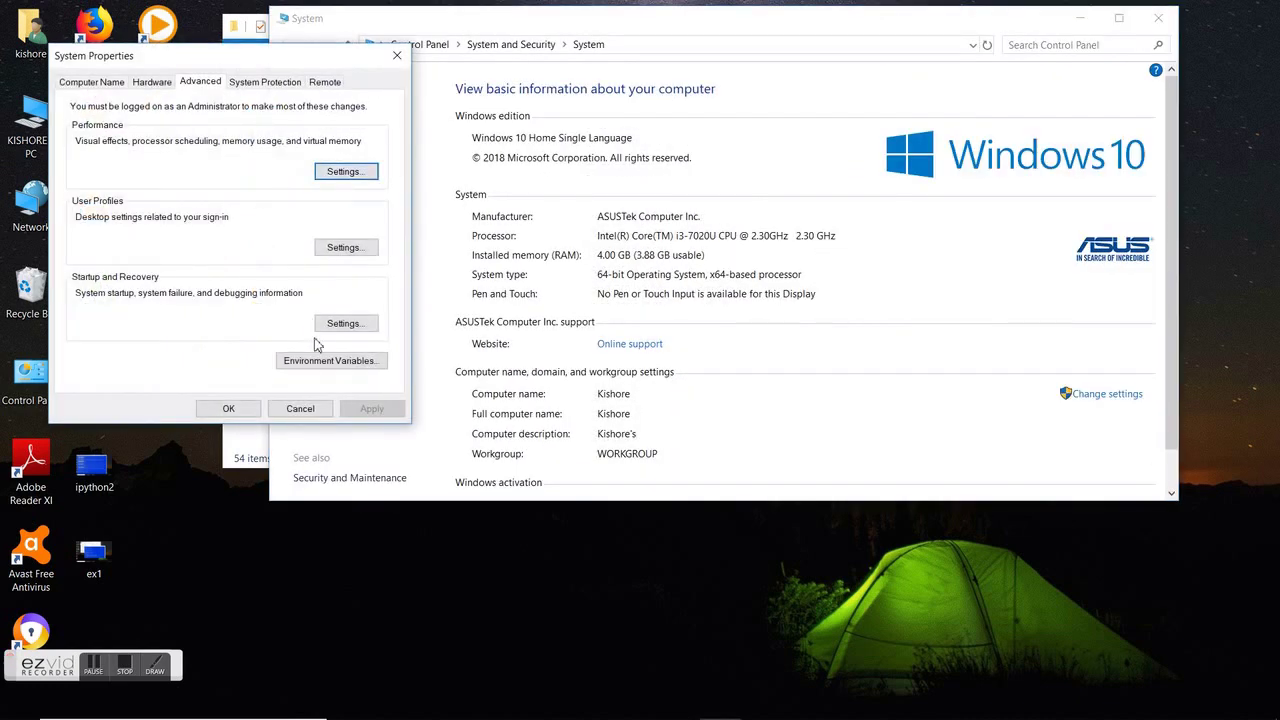
left_click(318, 362)
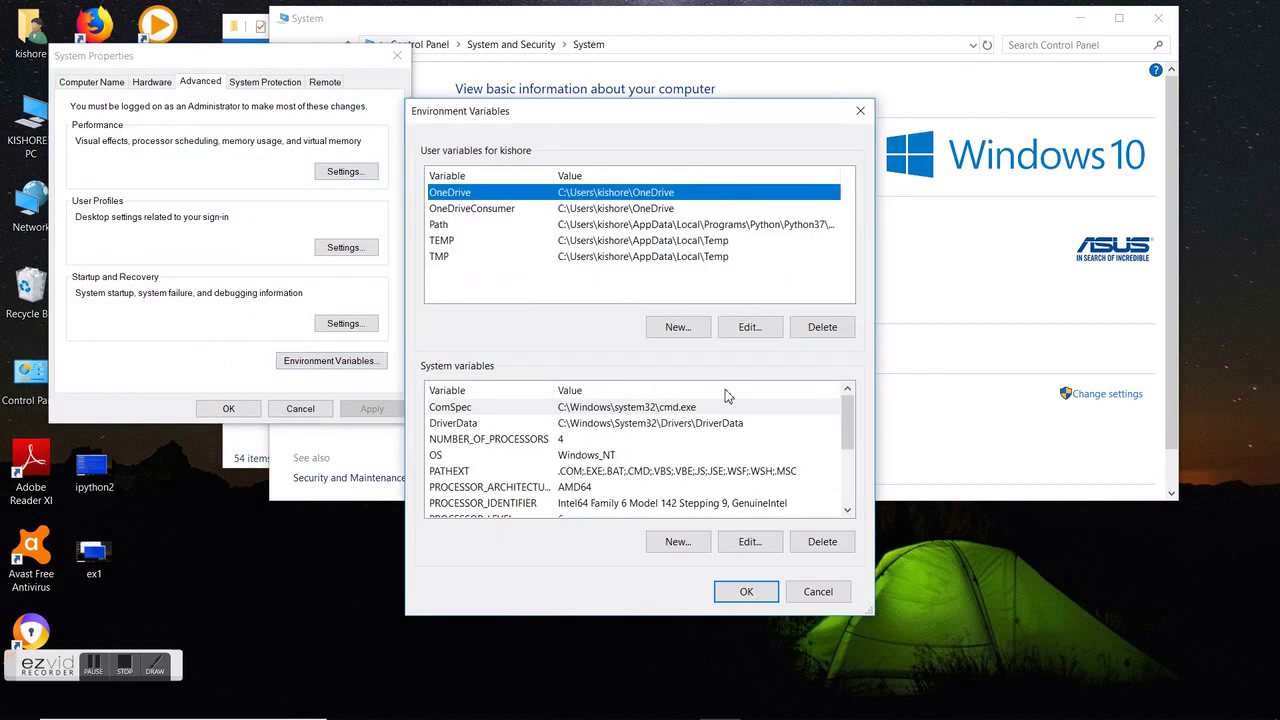
left_click(665, 545)
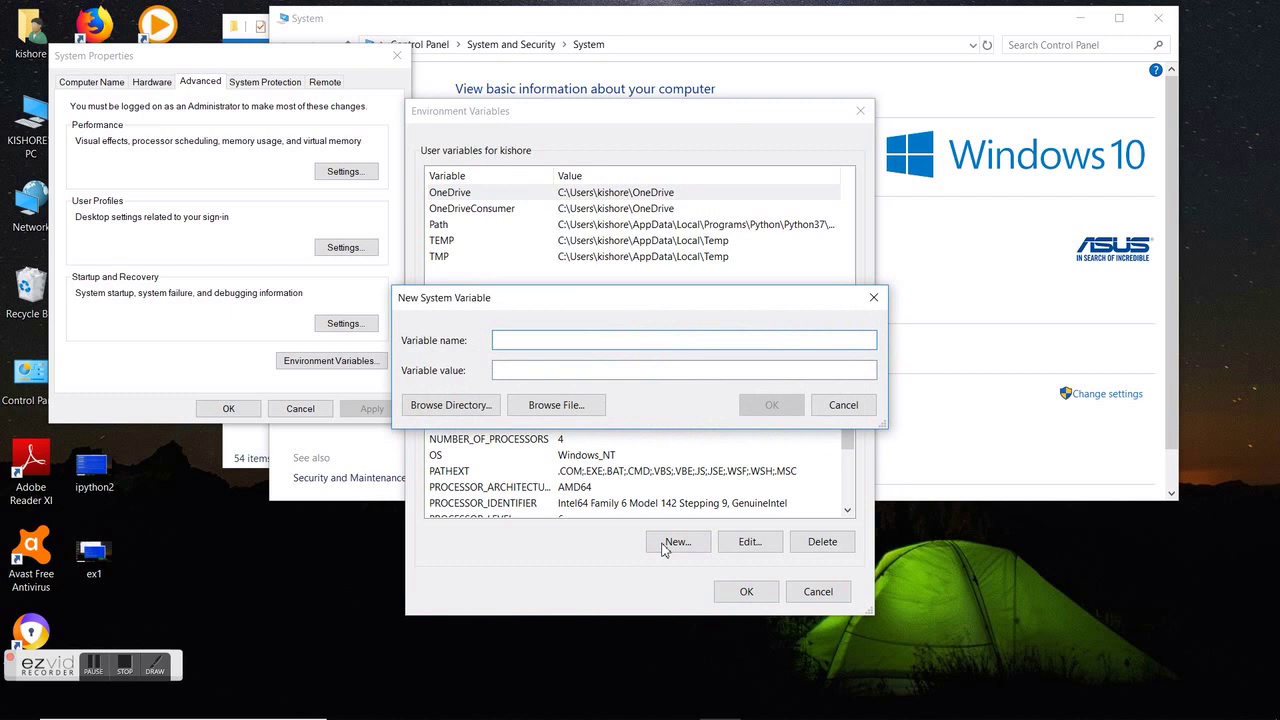
Name the variable 'path' and set its value to C:\Program Files\Java\jdk1.8.0_201\bin;
type("path")
left_click(582, 376)
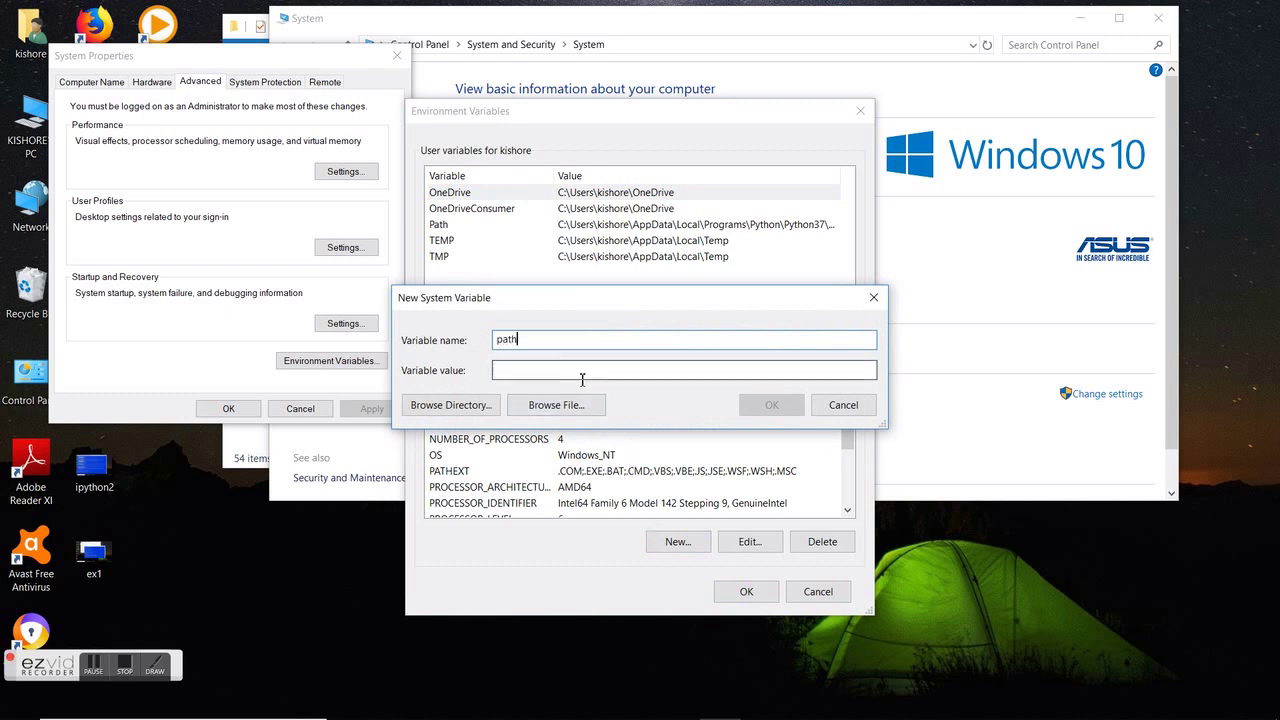
key("ctrl+v")
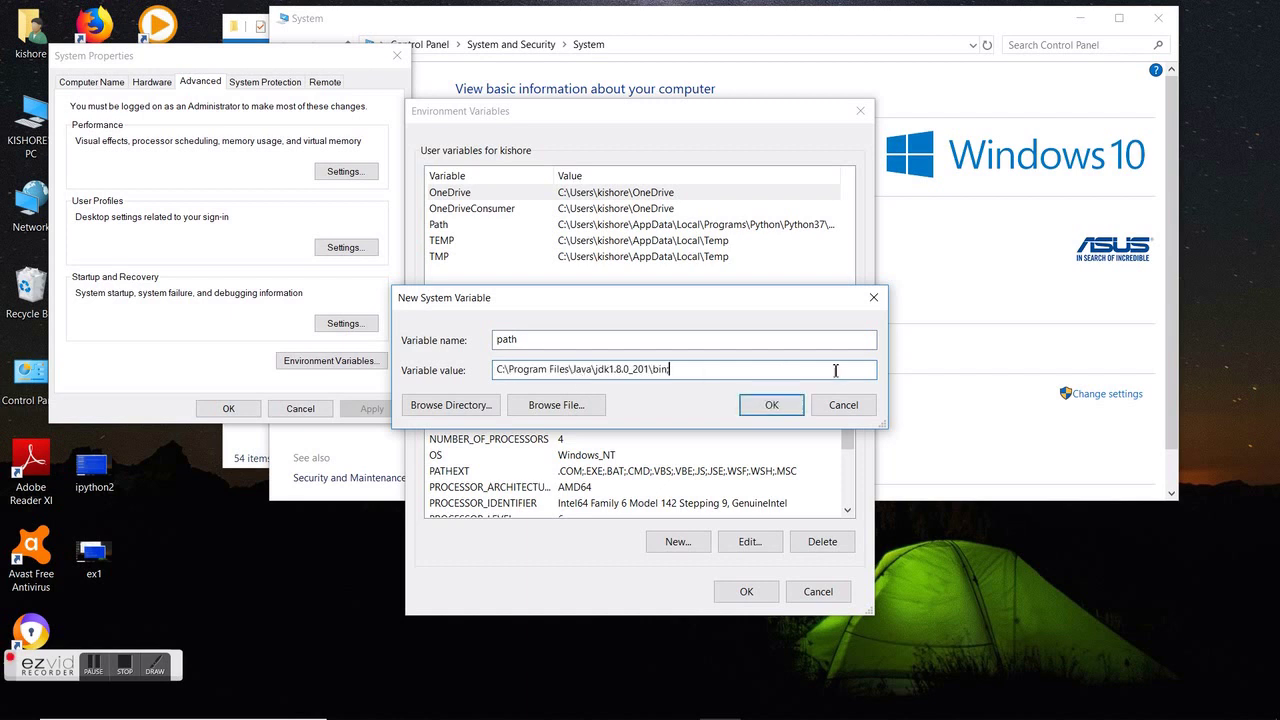
type(";")
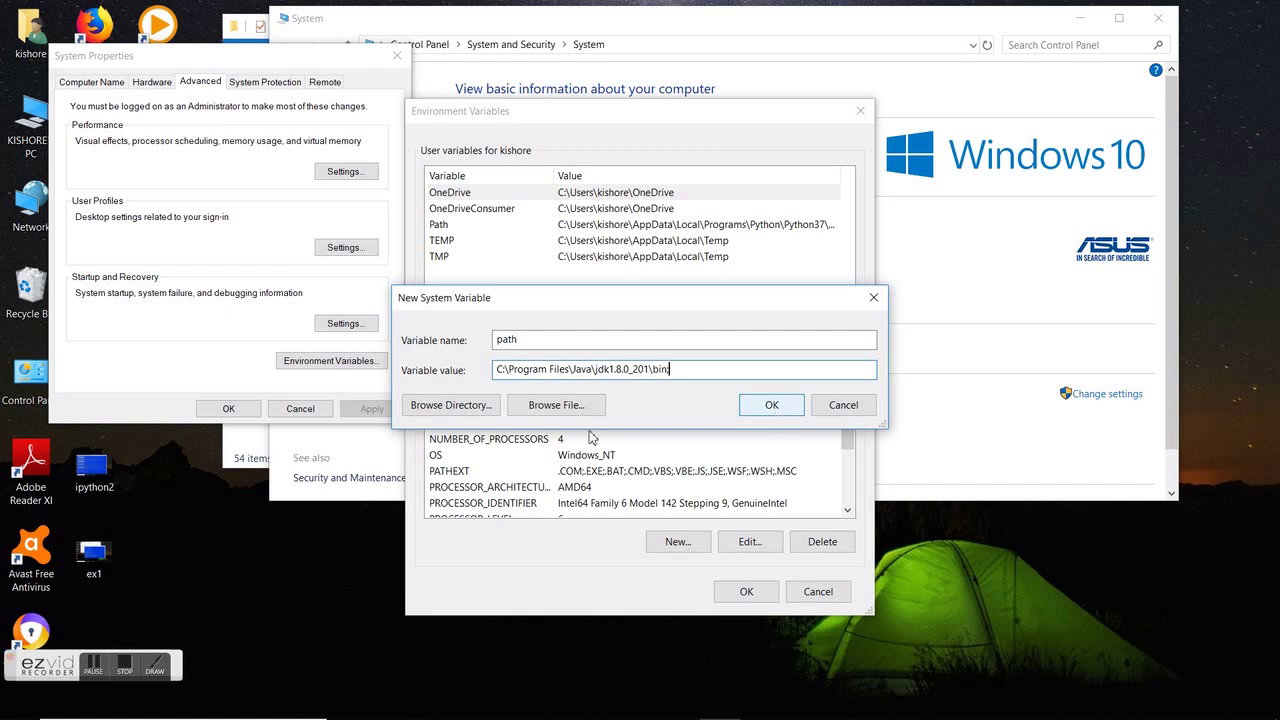
Extract the GridSim5-2 archive in Downloads using Extract Here
double_click(14, 143)
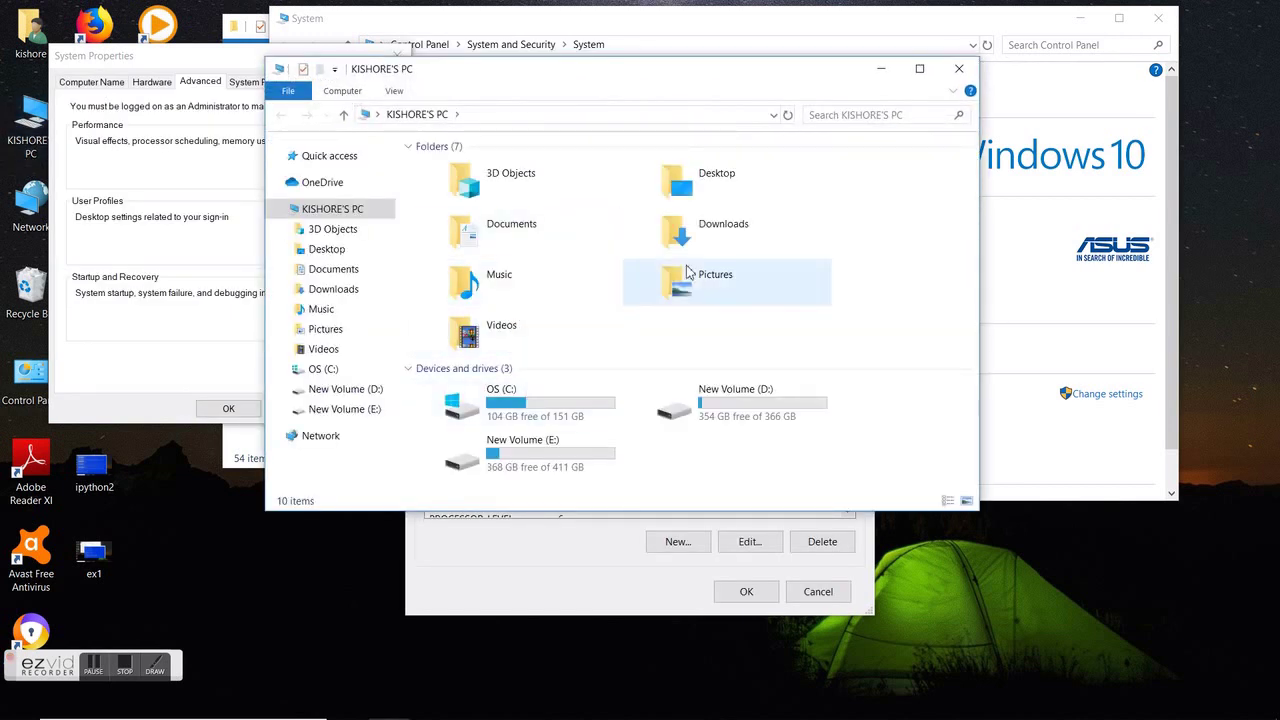
double_click(725, 243)
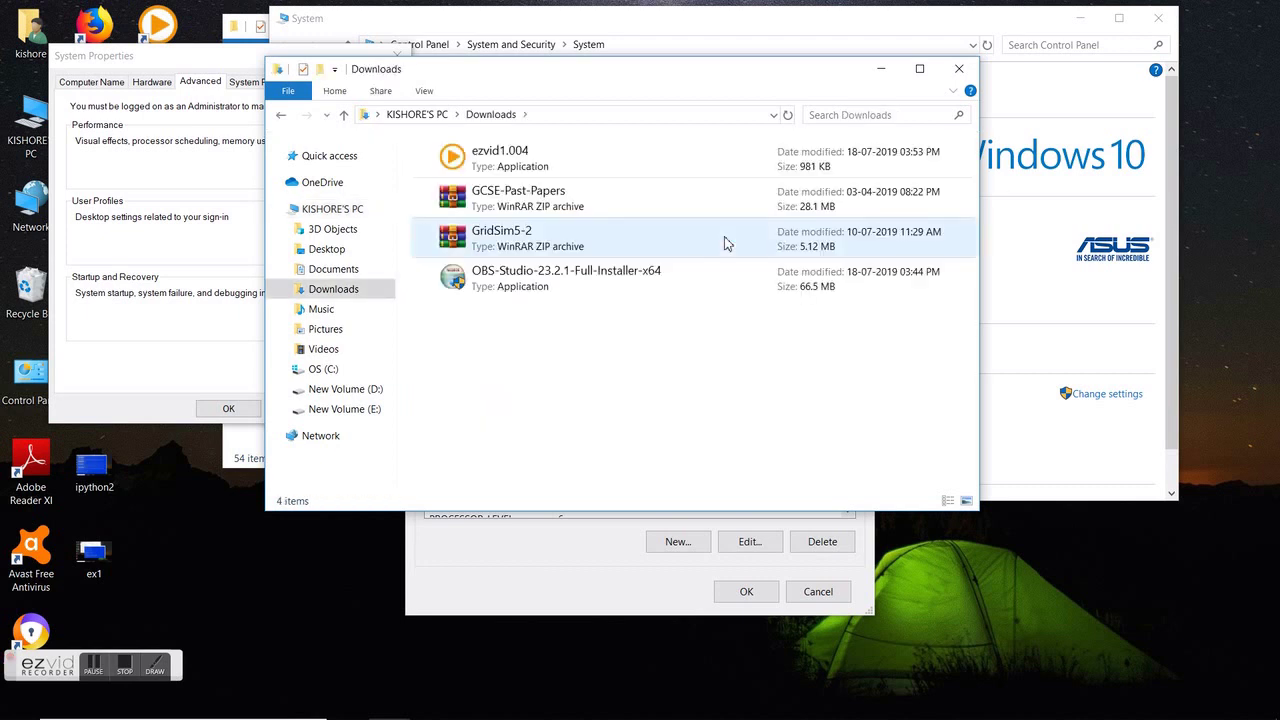
left_click(590, 256)
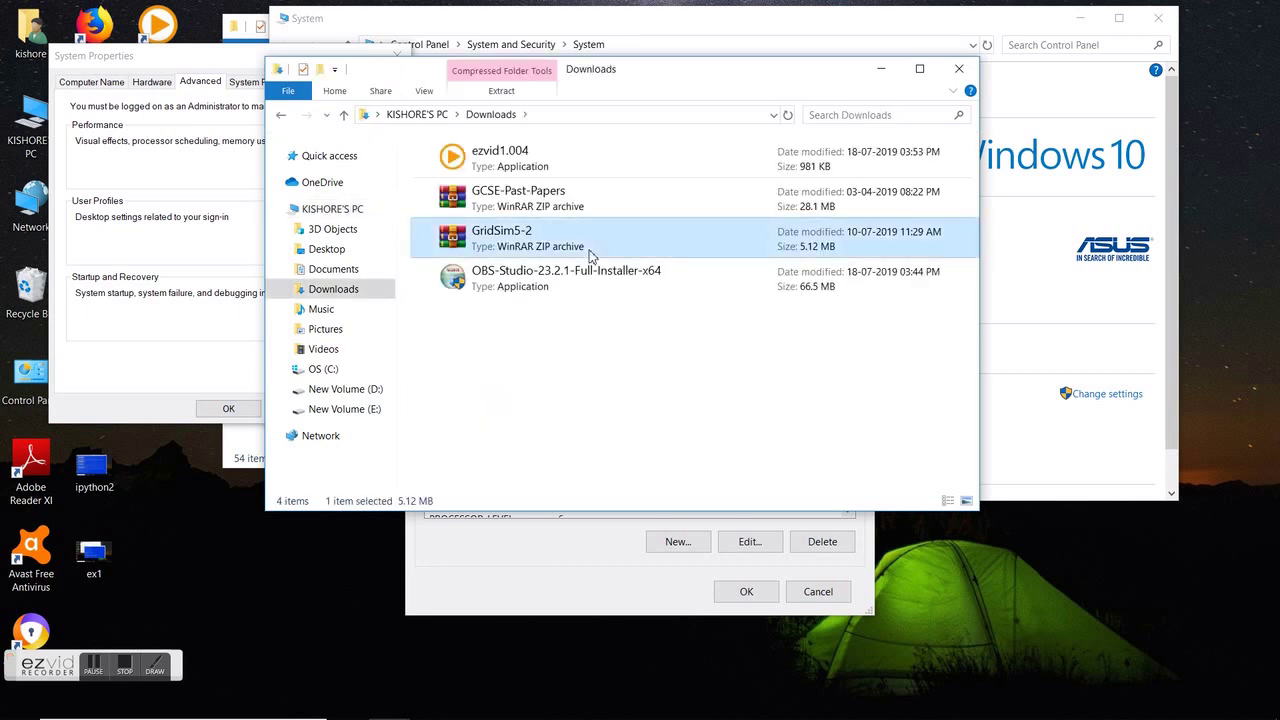
right_click(590, 256)
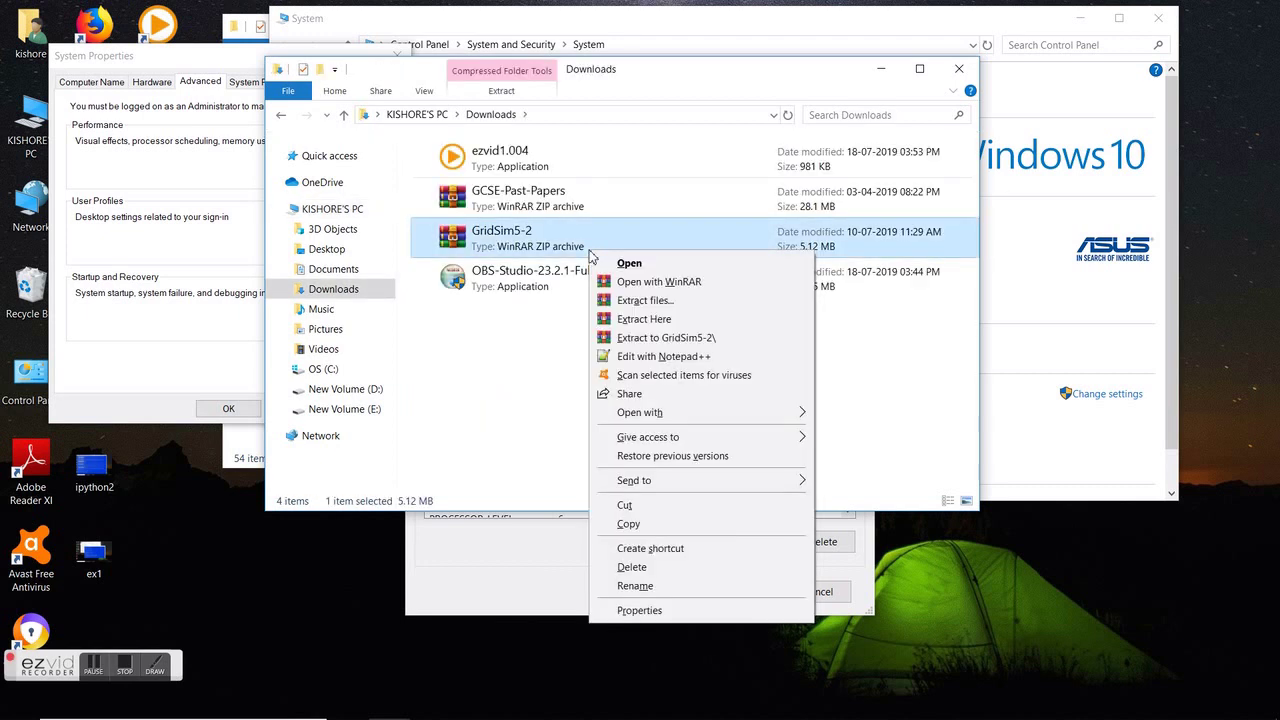
left_click(630, 319)
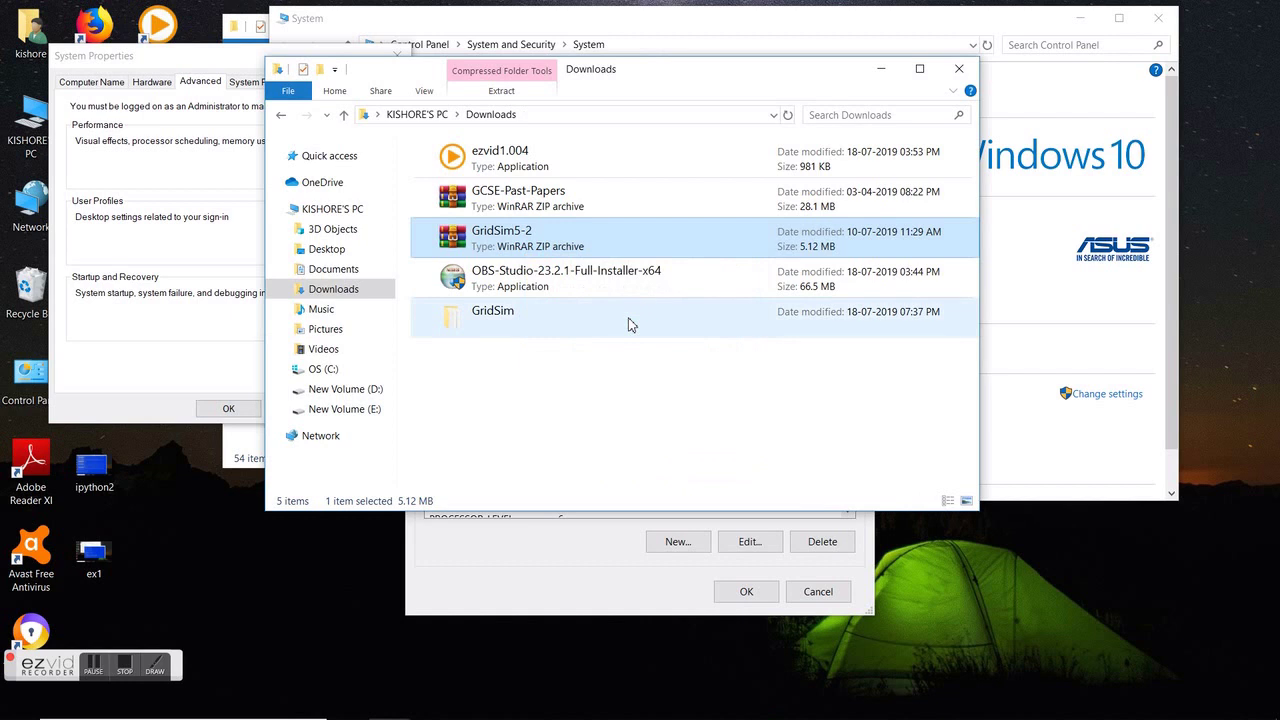
left_click(577, 393)
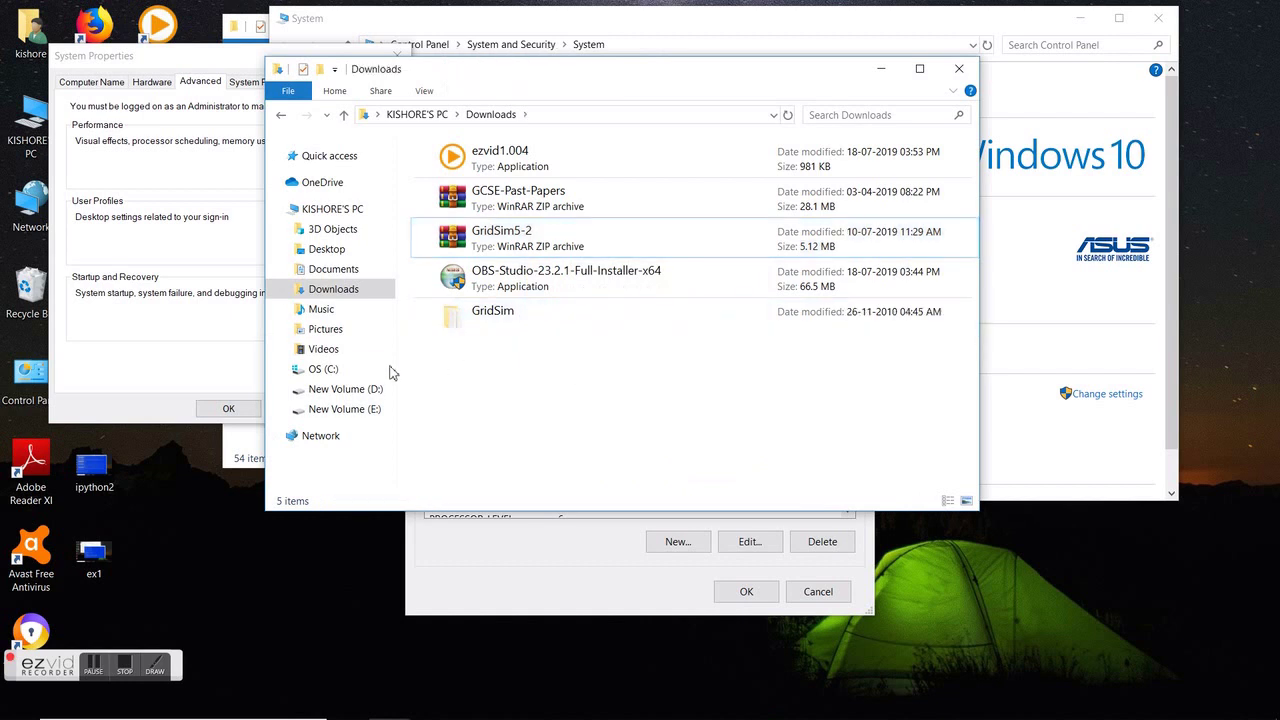
Open C:\GridSim\bin and show its full path in the address bar
left_click(352, 372)
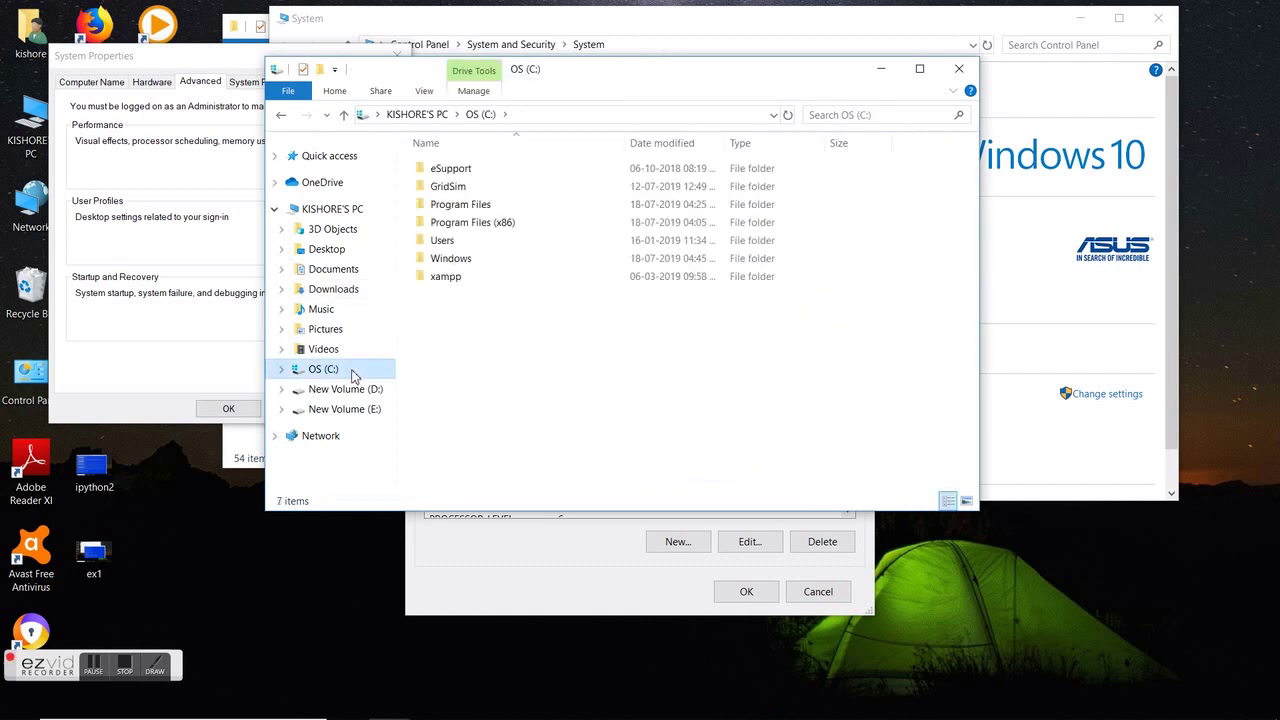
left_click(474, 190)
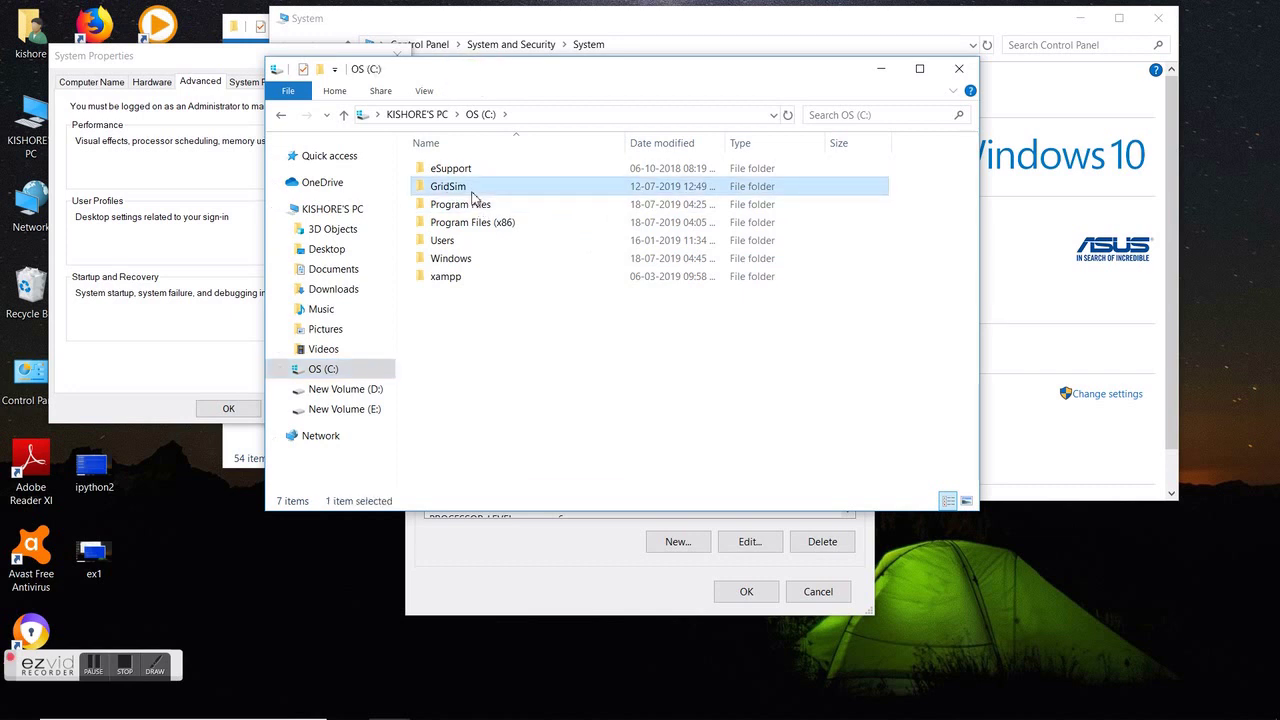
double_click(474, 194)
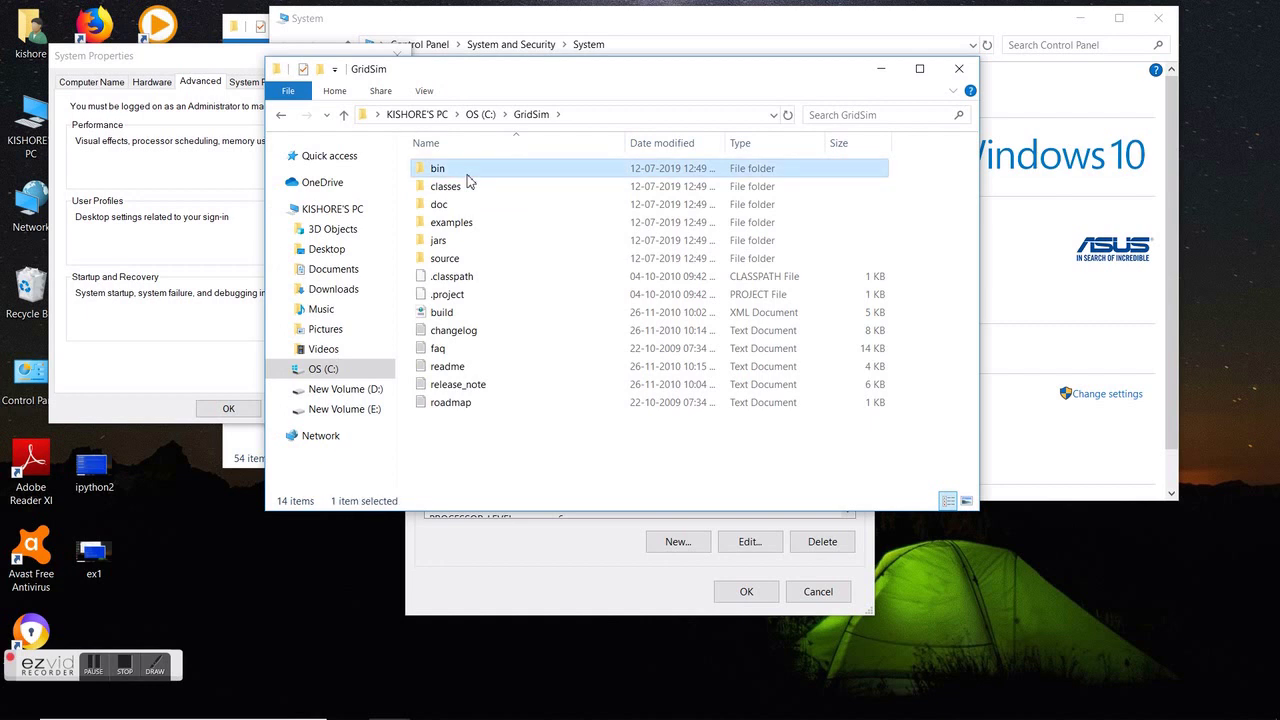
double_click(467, 170)
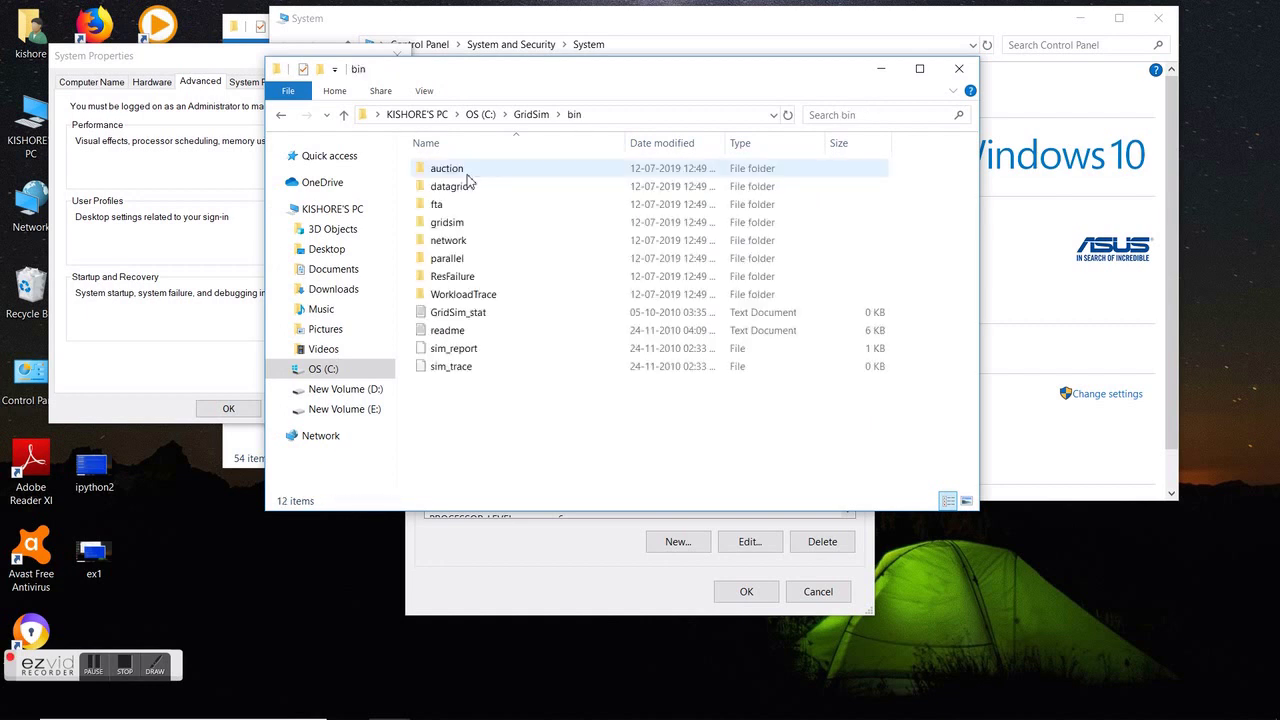
left_click(669, 115)
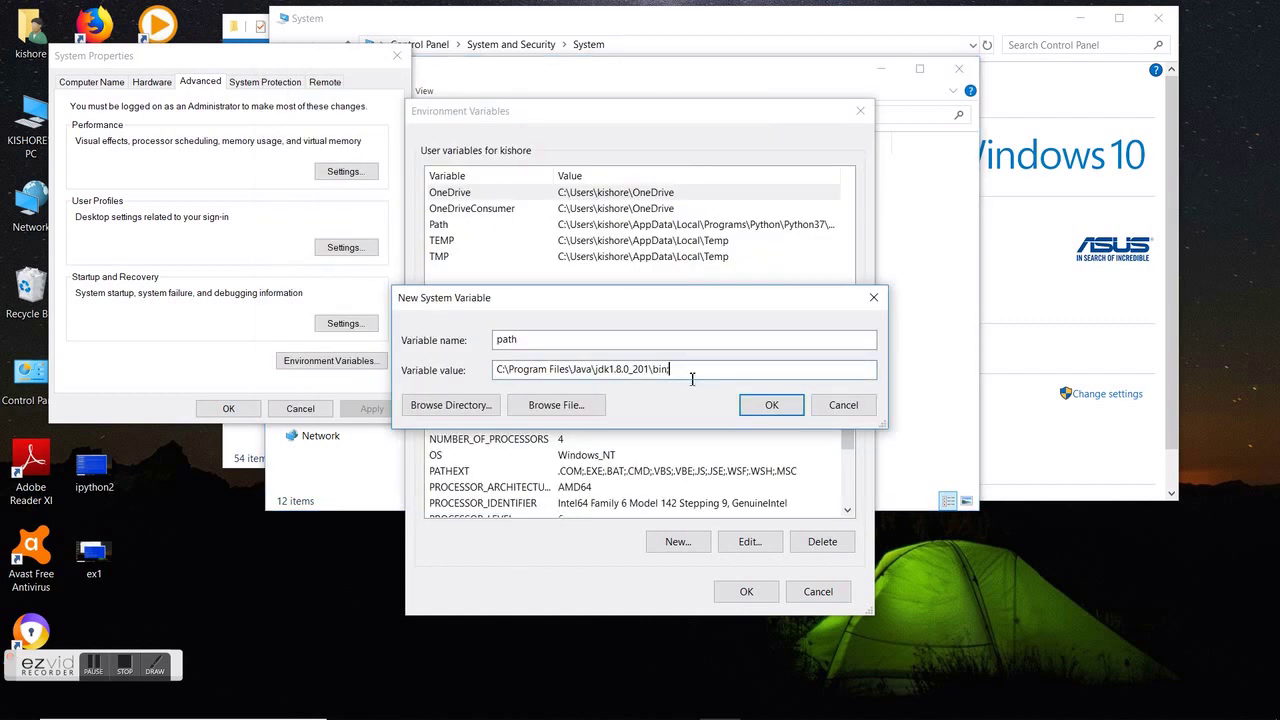
Append C:\GridSim\bin to the path value, save it, and start a new variable named classpath
type("C:\\GridSim\\bin")
left_click(771, 404)
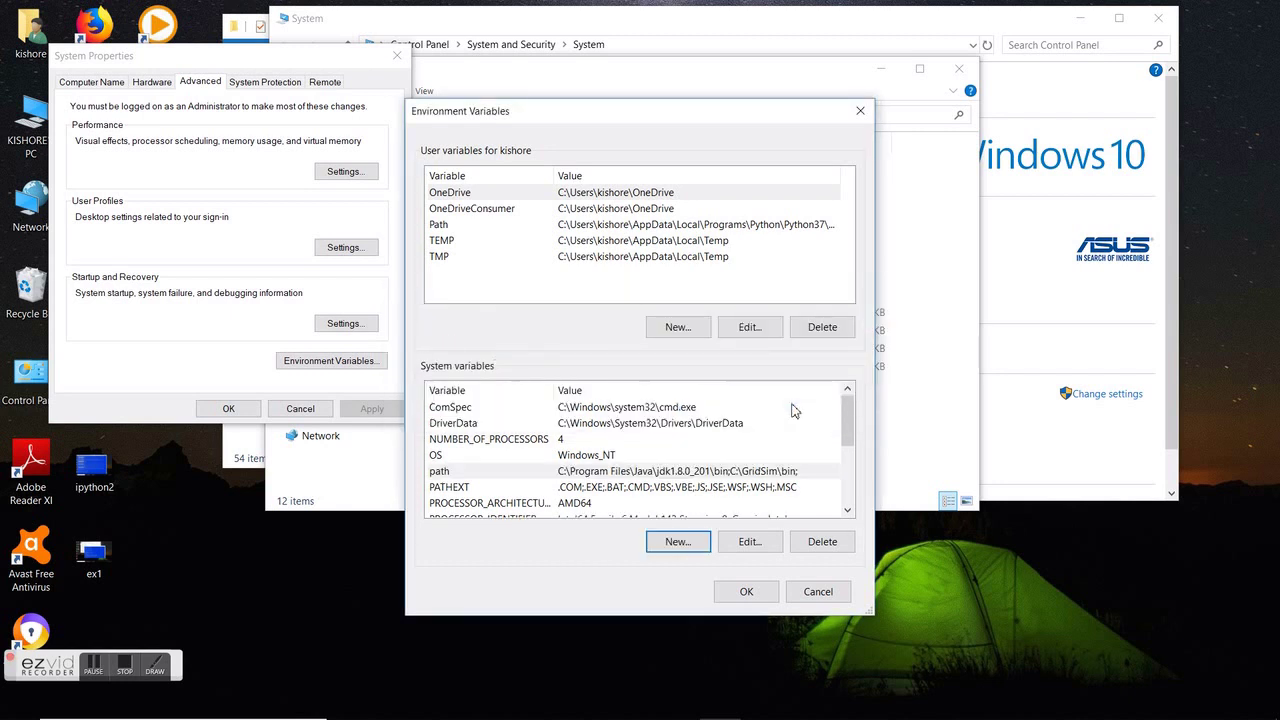
left_click(670, 543)
type("classpath")
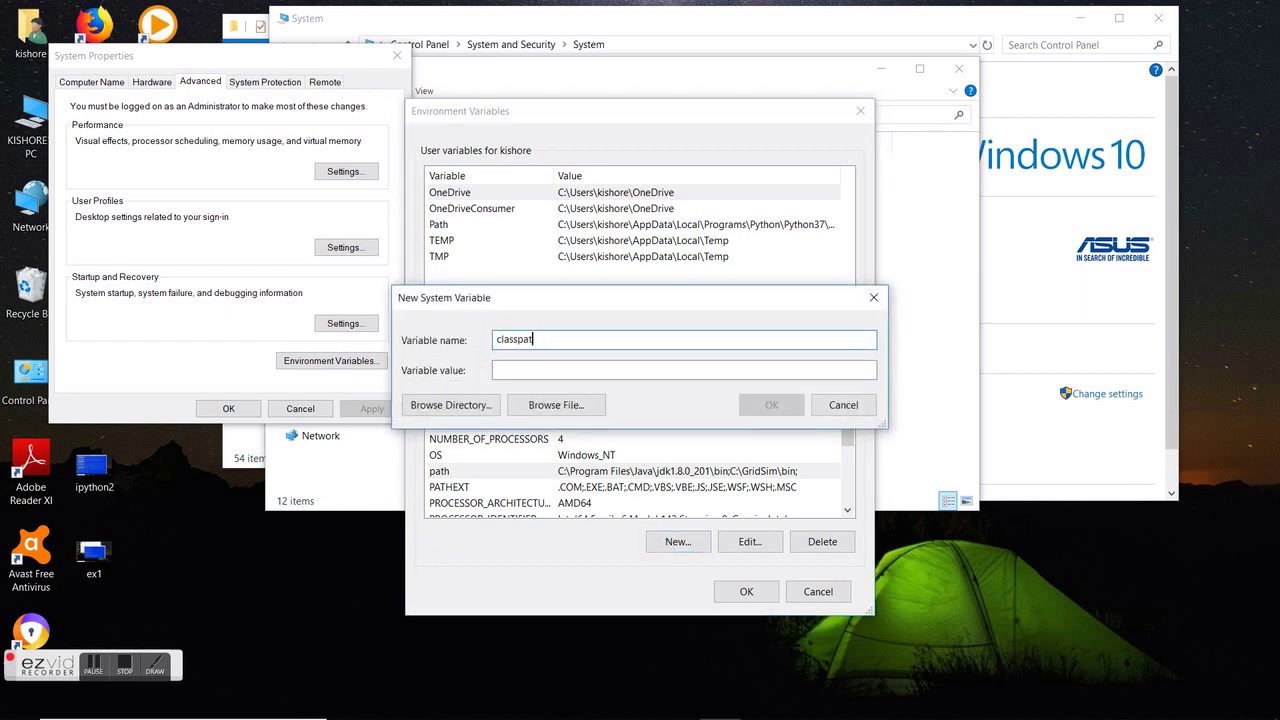
left_click(616, 370)
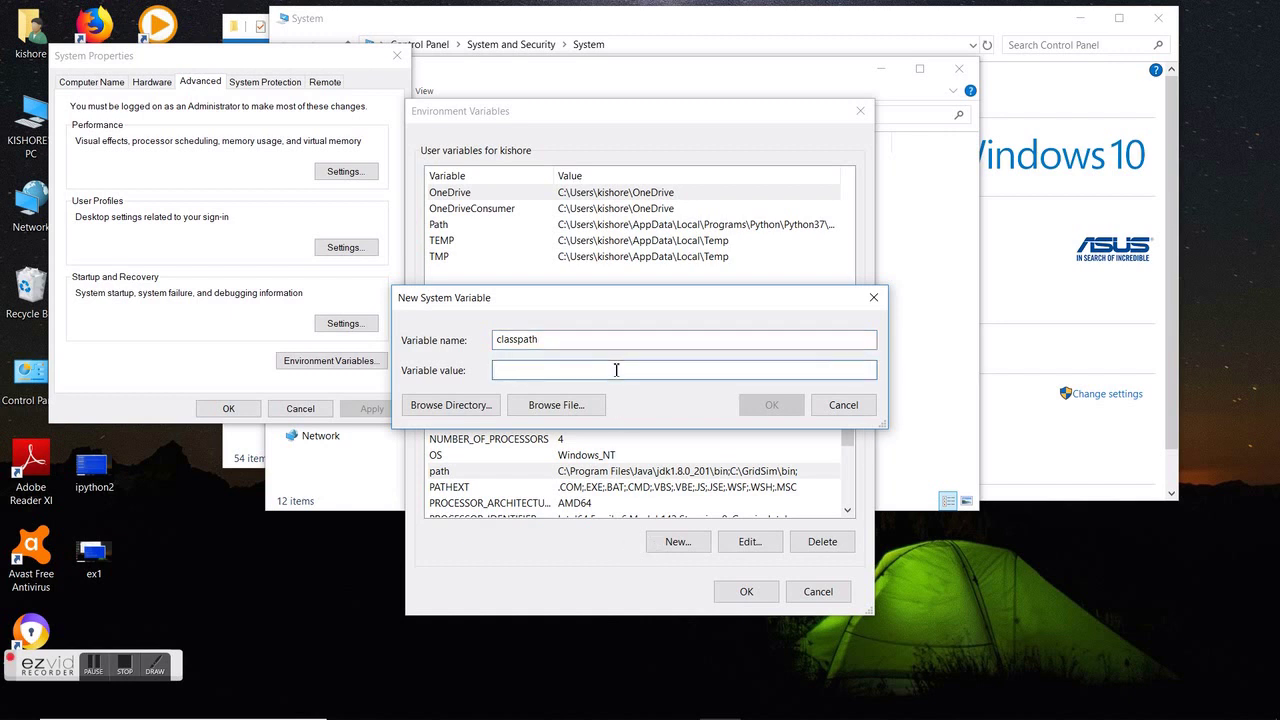
mouse_move(385, 710)
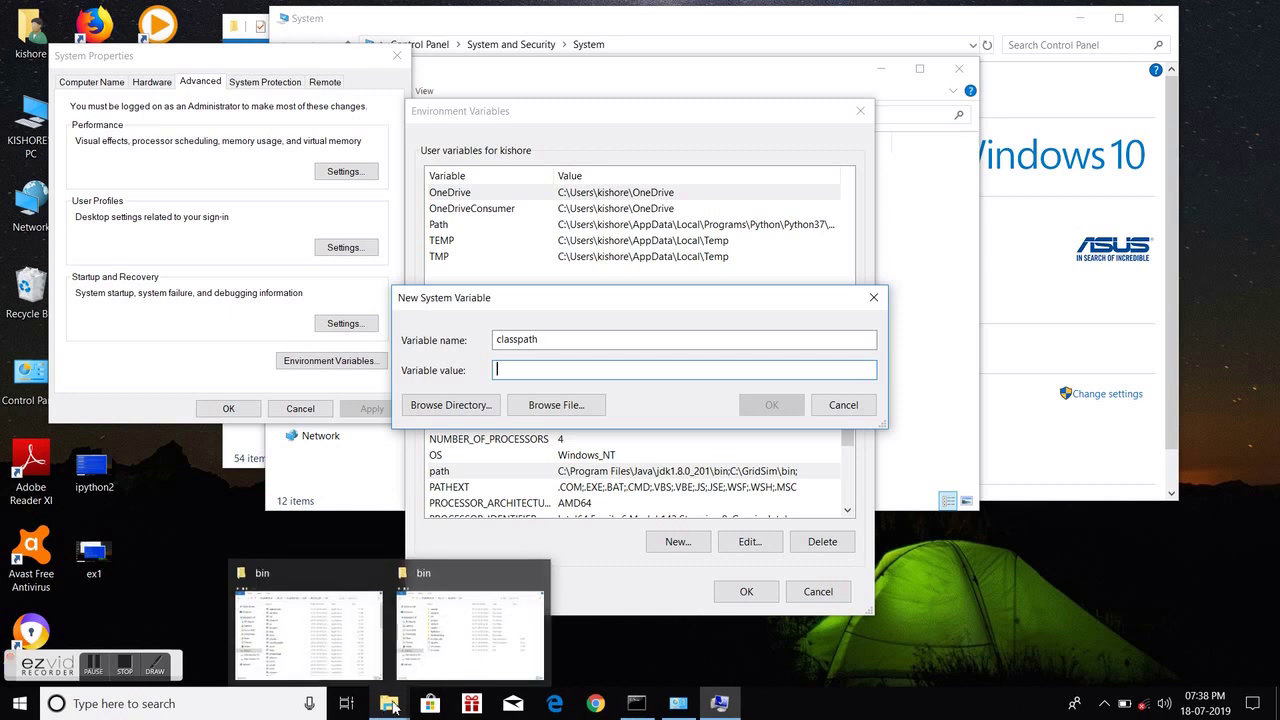
Copy the C:\GridSim\classes\gridsim folder path and paste it as the classpath value
left_click(445, 652)
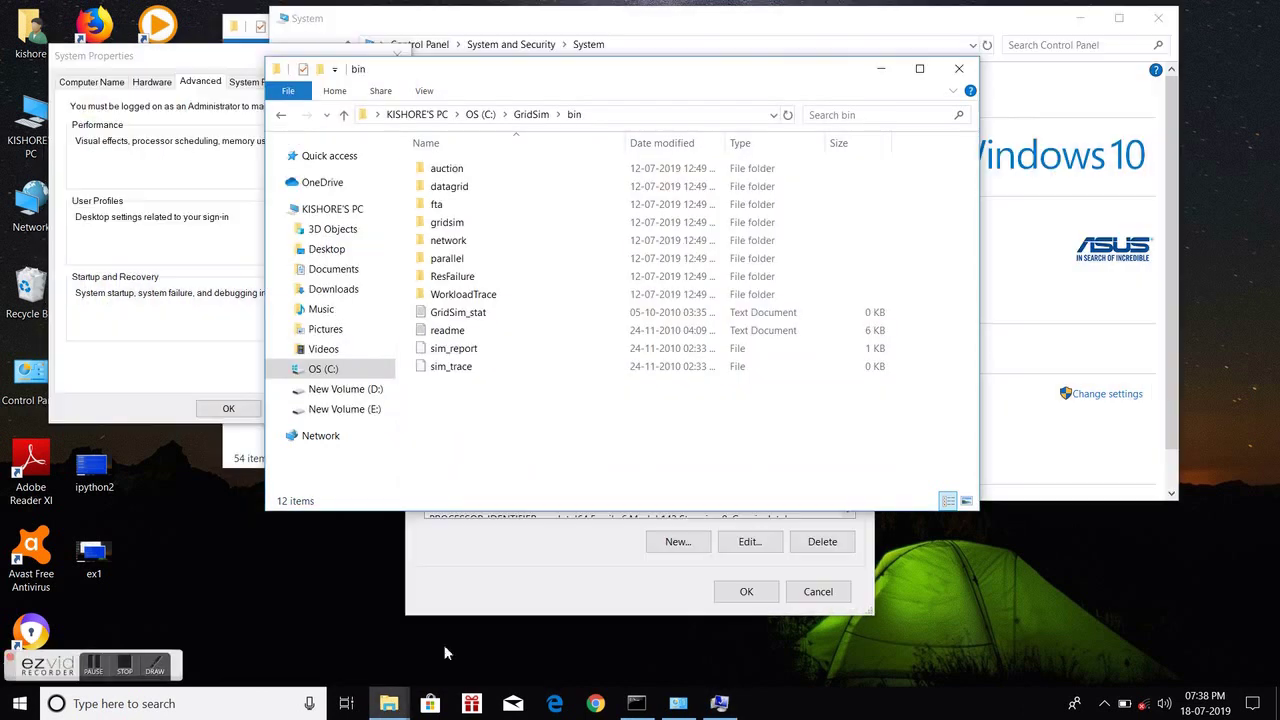
left_click(280, 116)
double_click(424, 190)
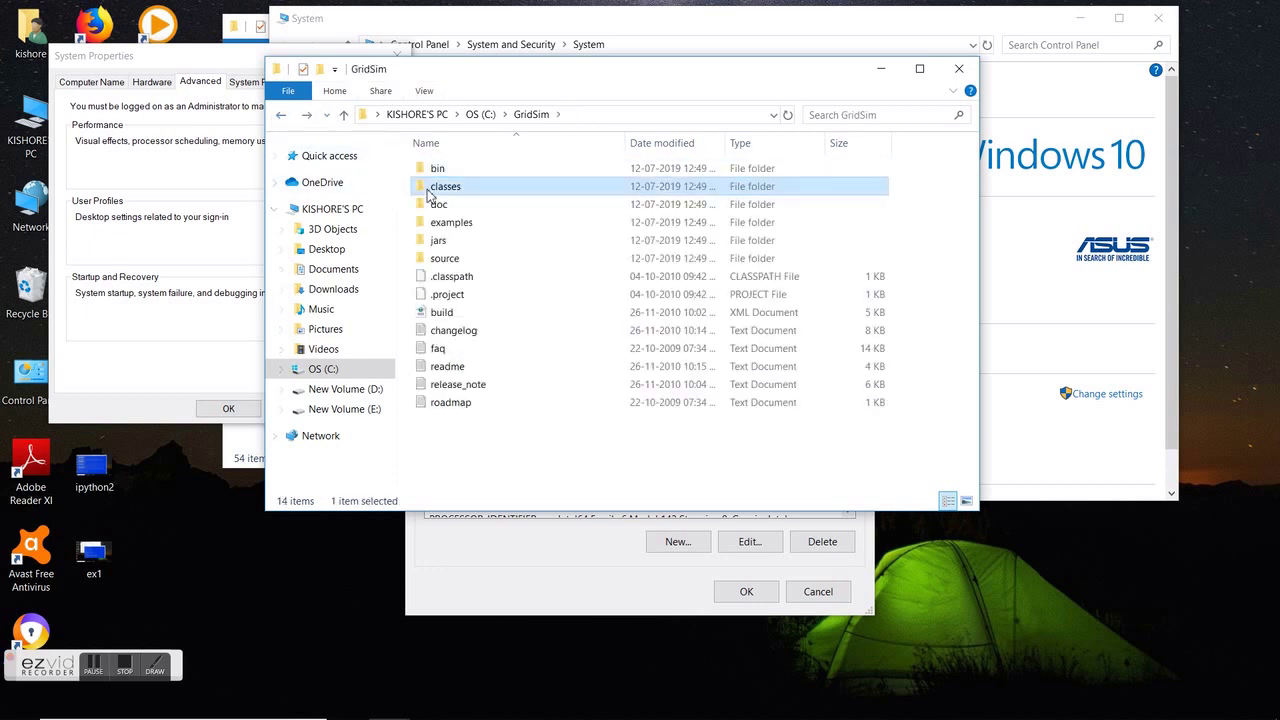
double_click(444, 178)
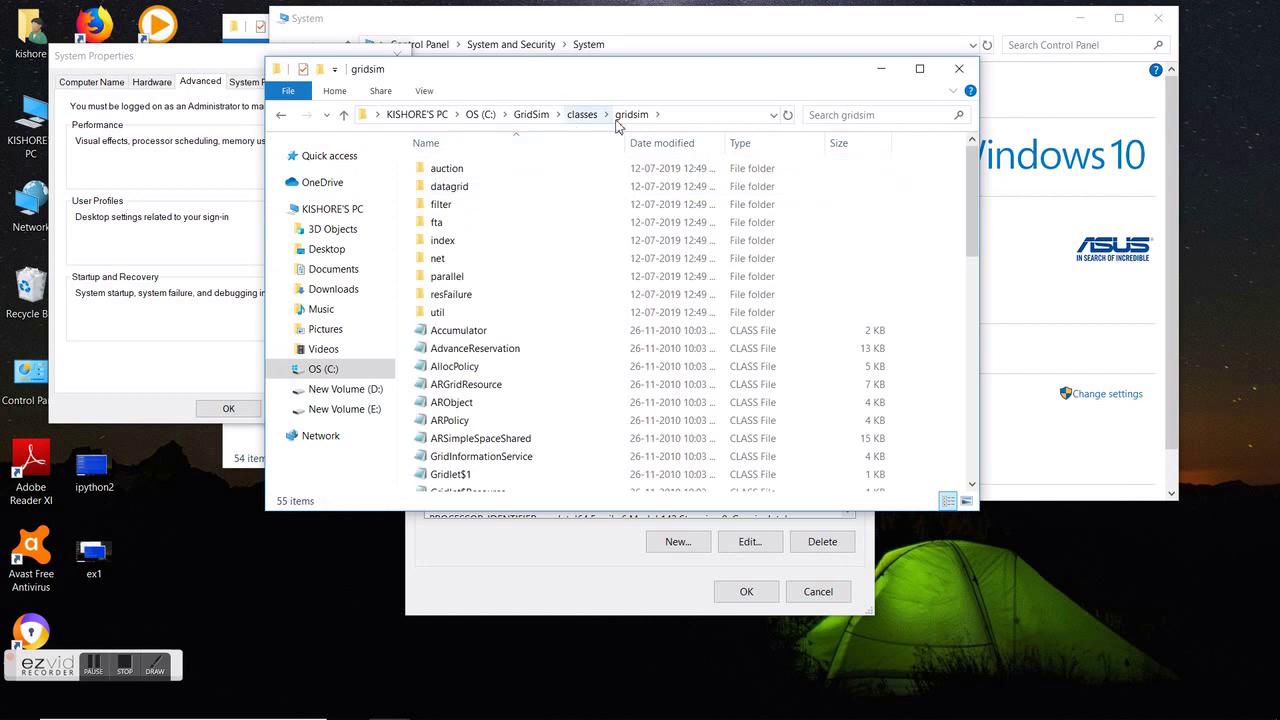
left_click(689, 116)
key("ctrl+c")
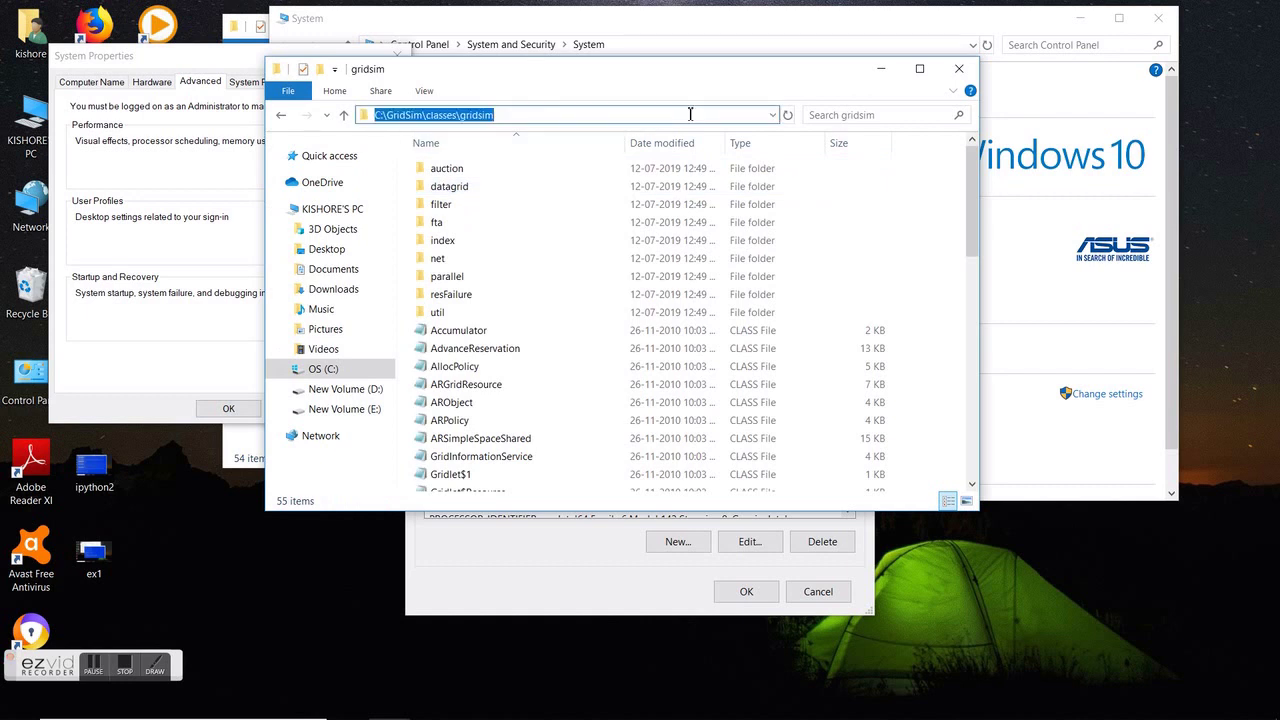
left_click(512, 604)
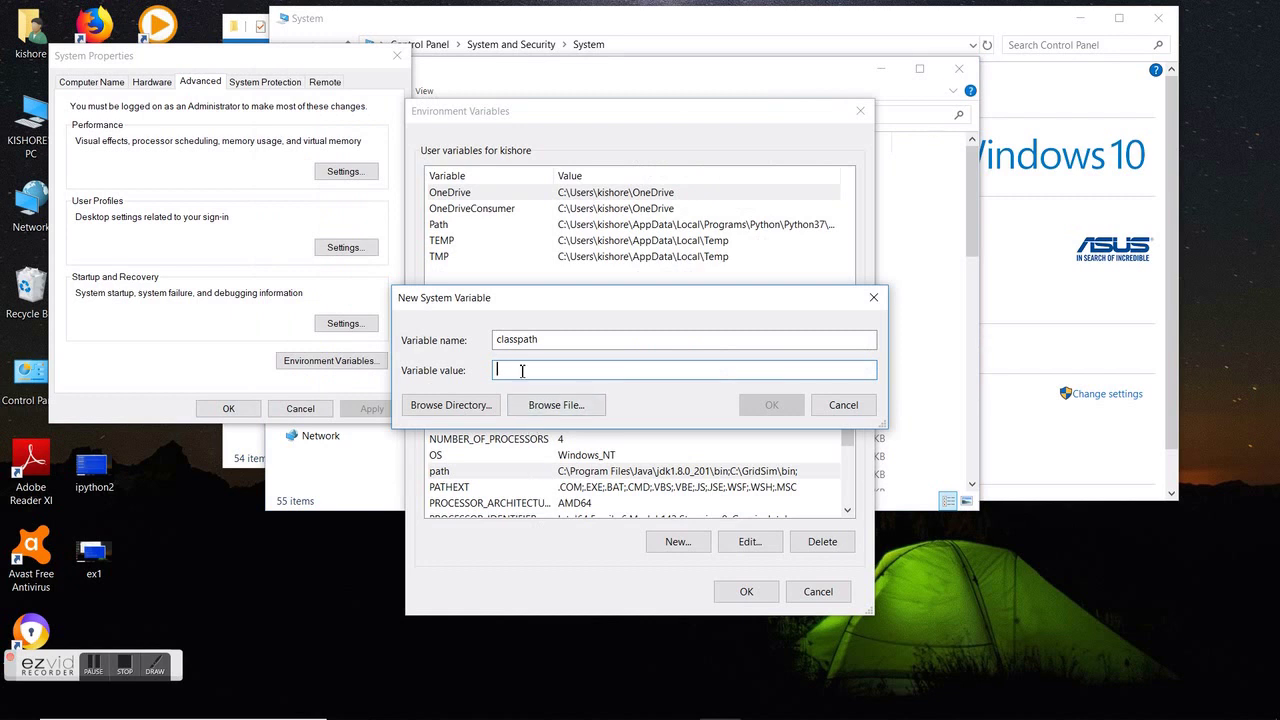
key("ctrl+v")
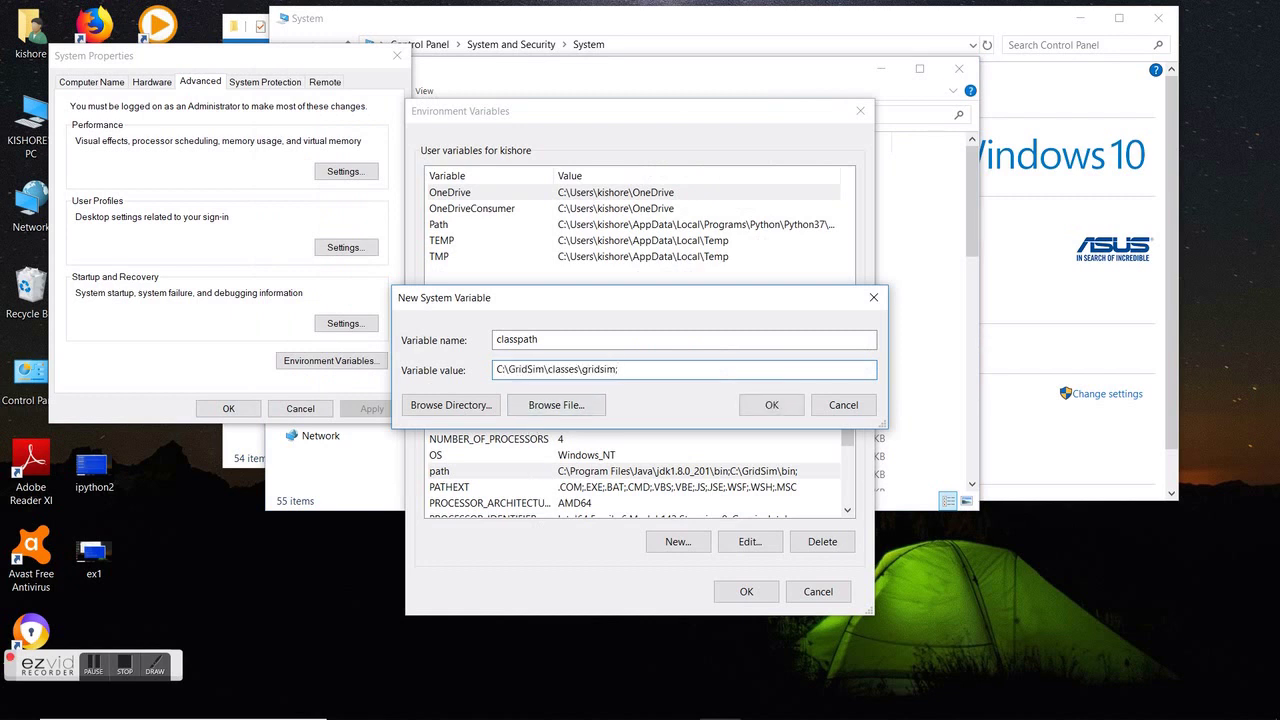
Locate C:\GridSim\jars and append its path to the classpath value
left_click(966, 332)
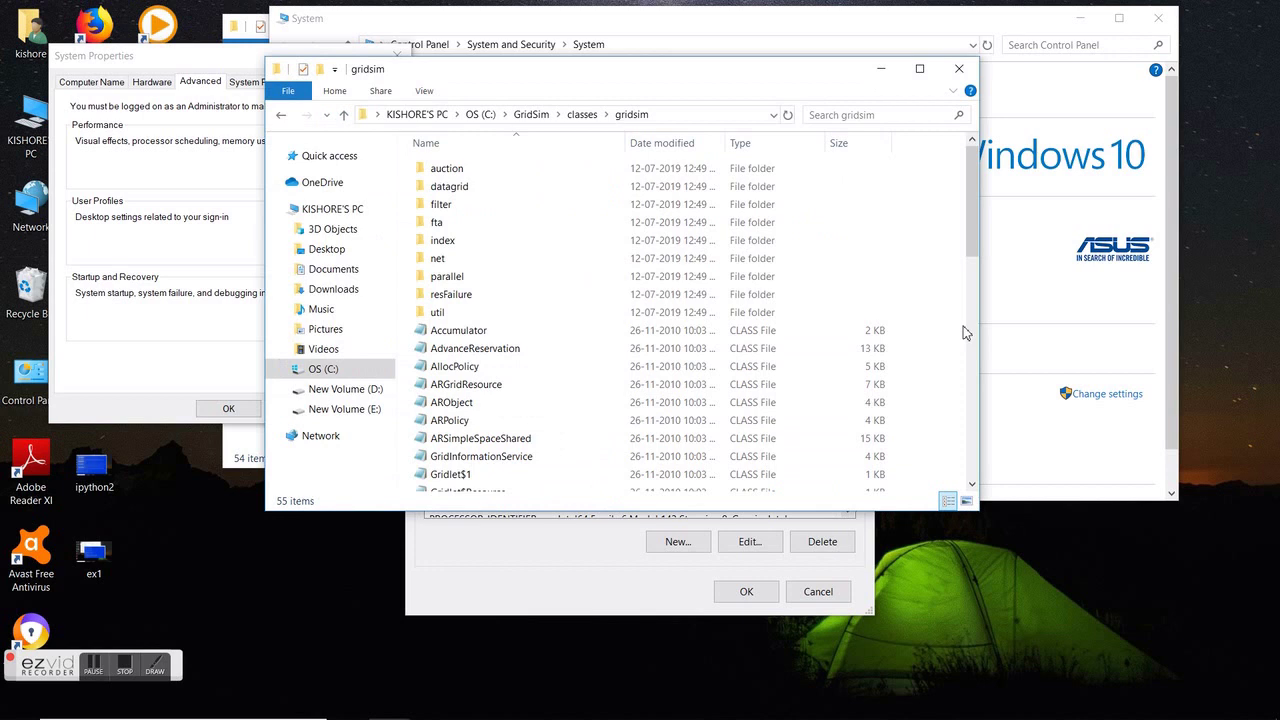
left_click_drag(970, 206, 971, 265)
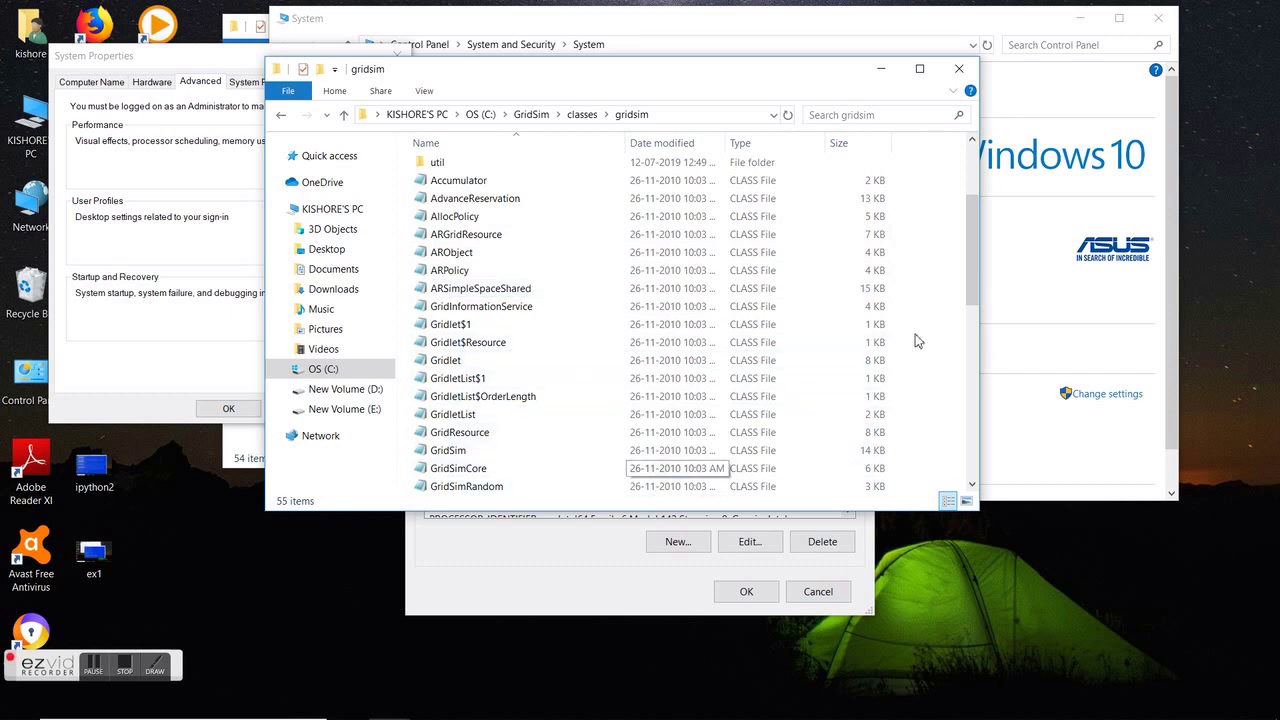
left_click_drag(970, 288, 980, 200)
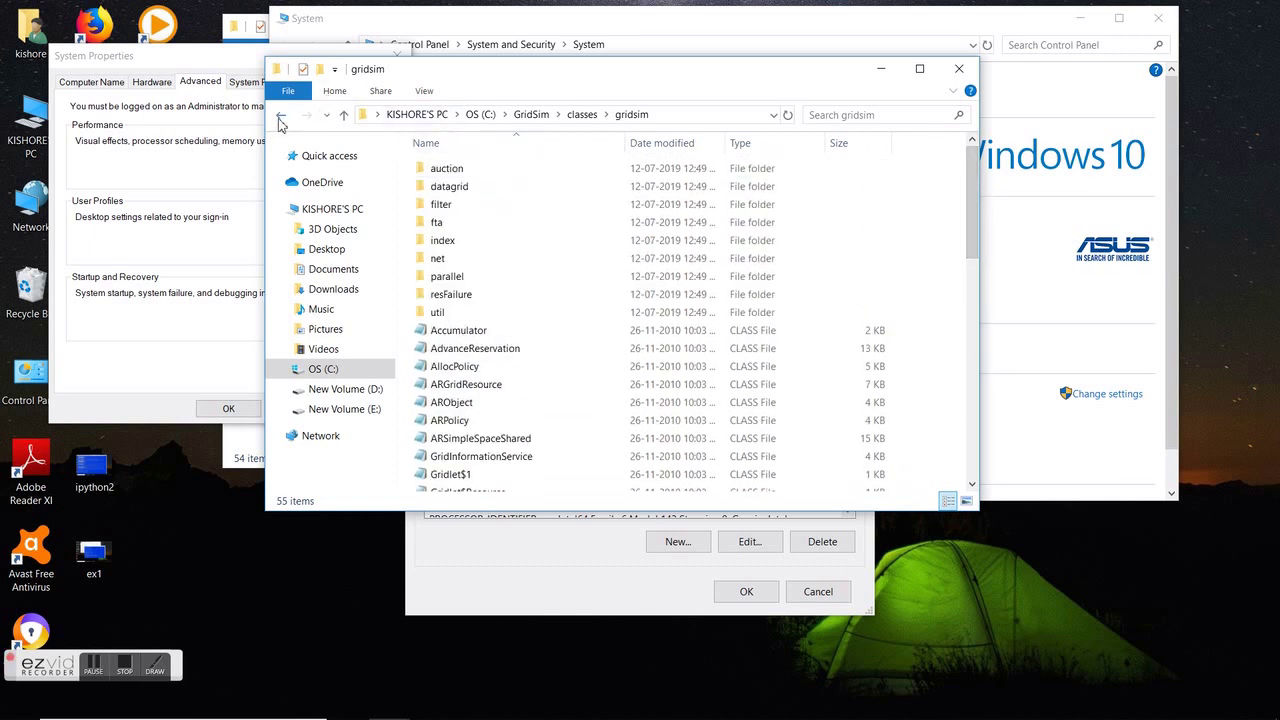
left_click(280, 118)
left_click(280, 118)
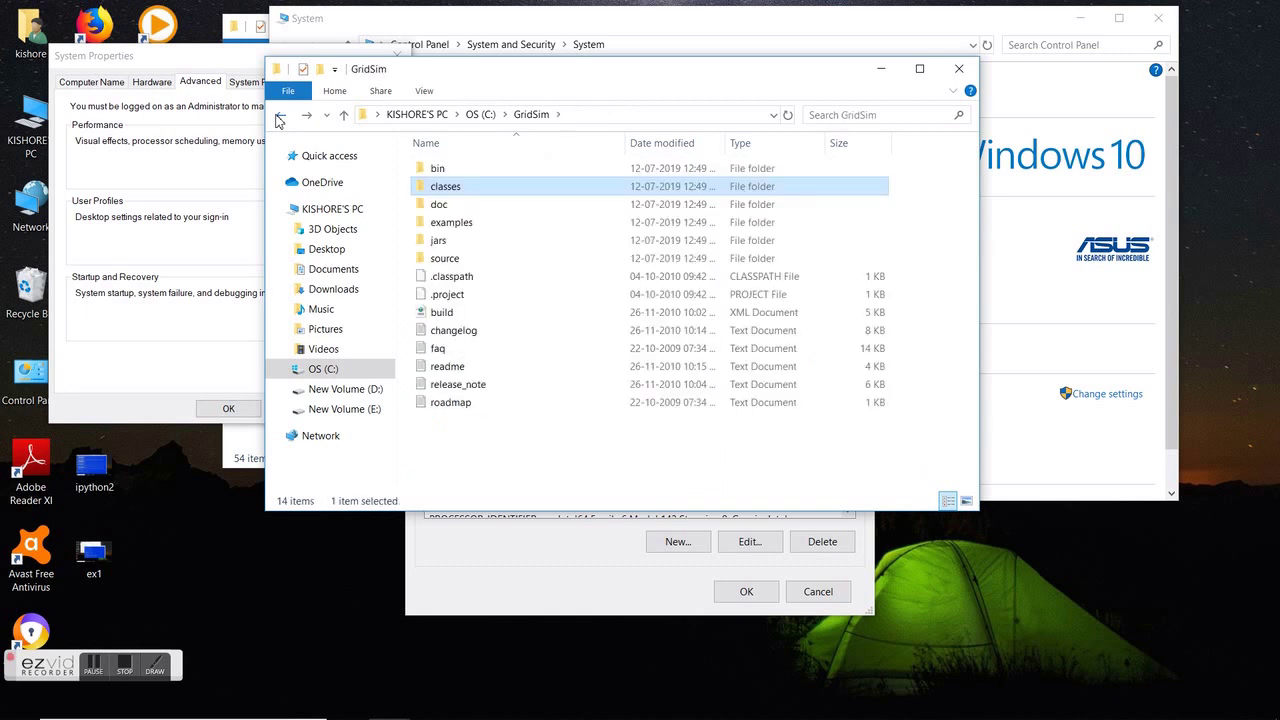
double_click(463, 245)
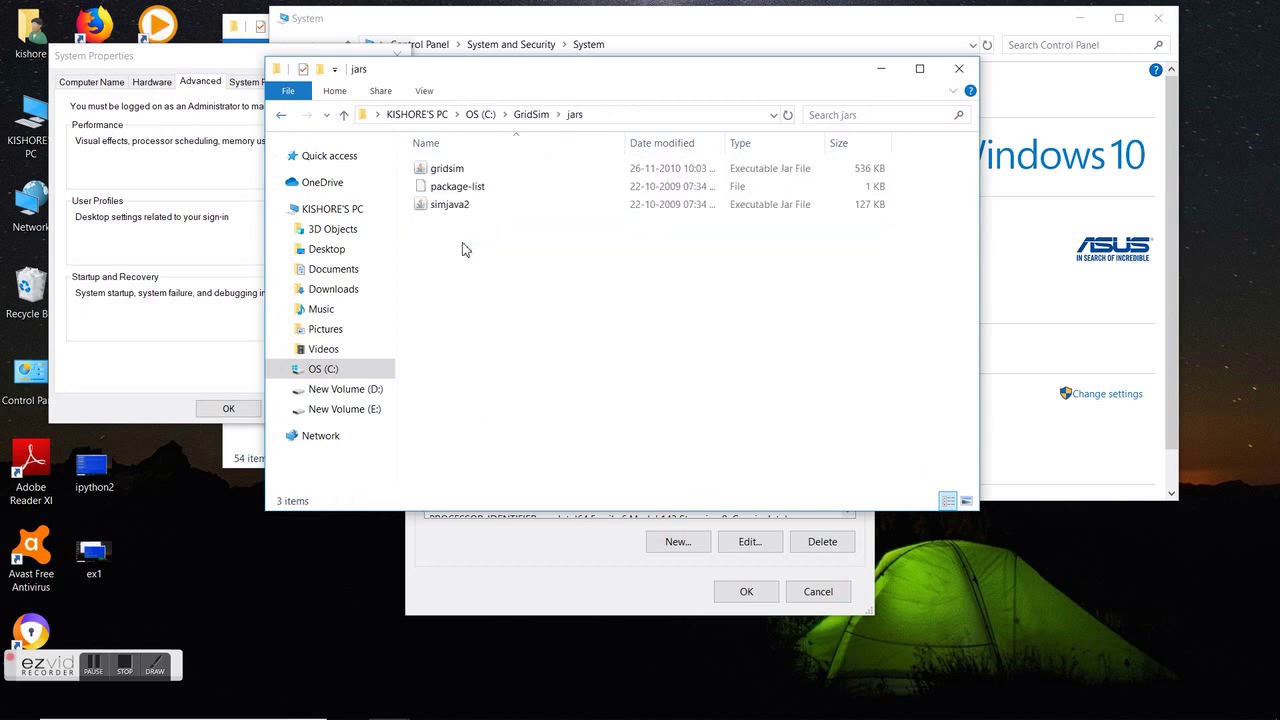
left_click(631, 116)
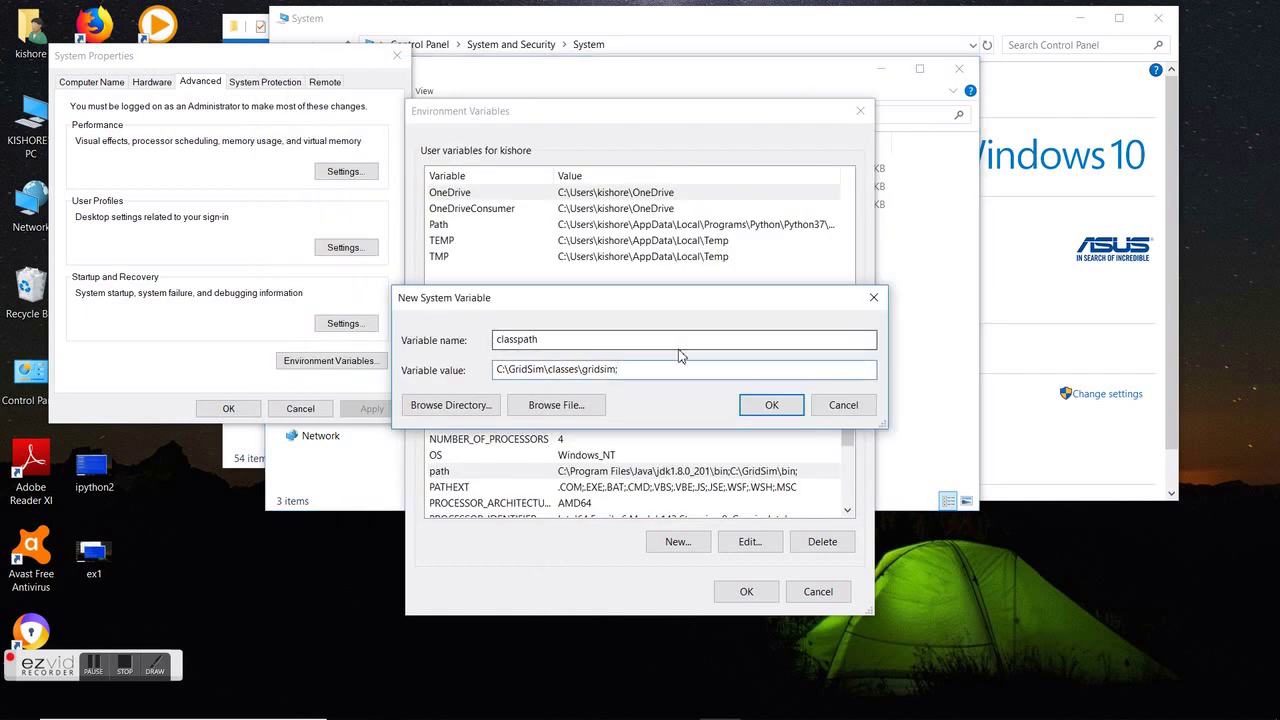
type("C:\\GridSim\\jars")
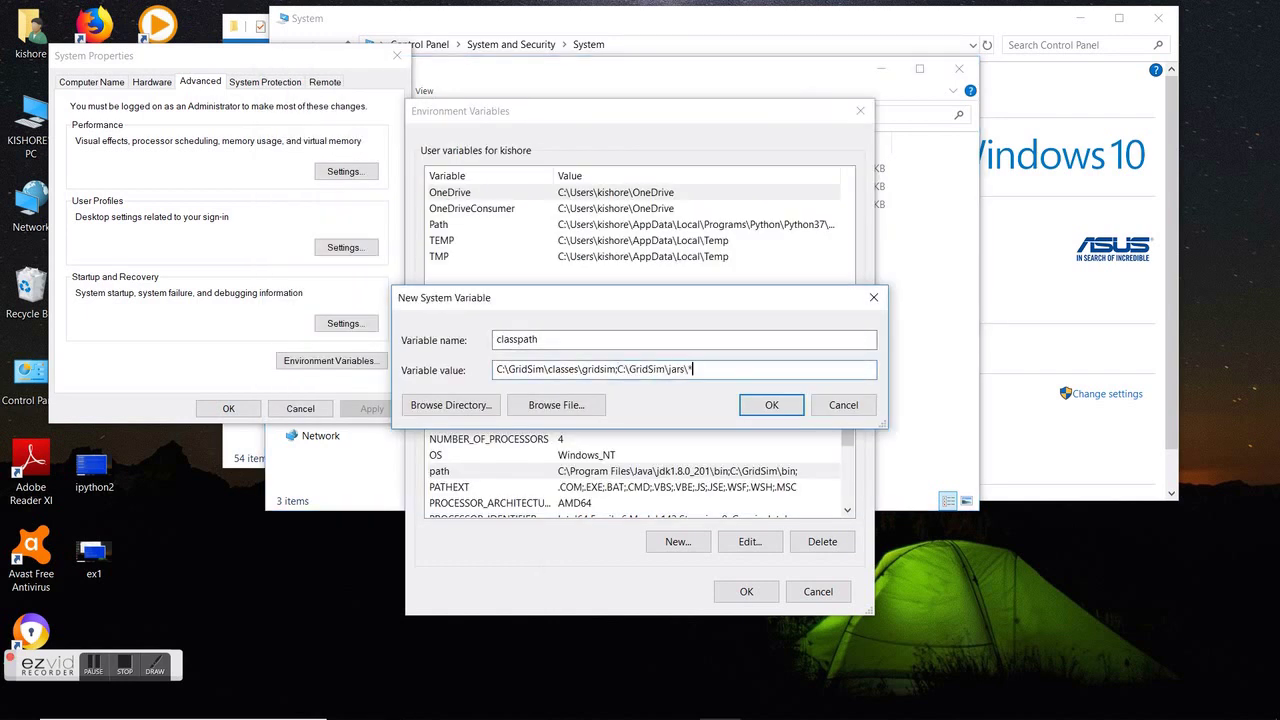
Save classpath, then edit its GridSim jars entry to end with a semicolon
left_click(750, 406)
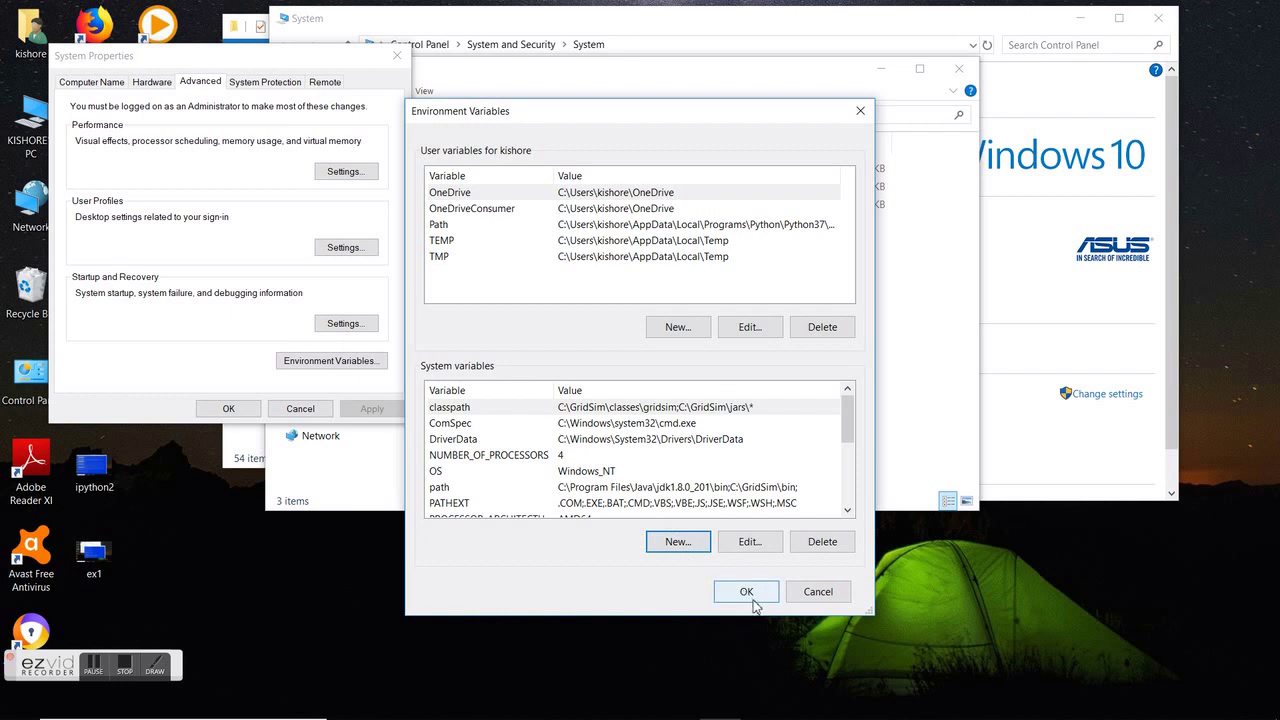
left_click(714, 410)
left_click(758, 542)
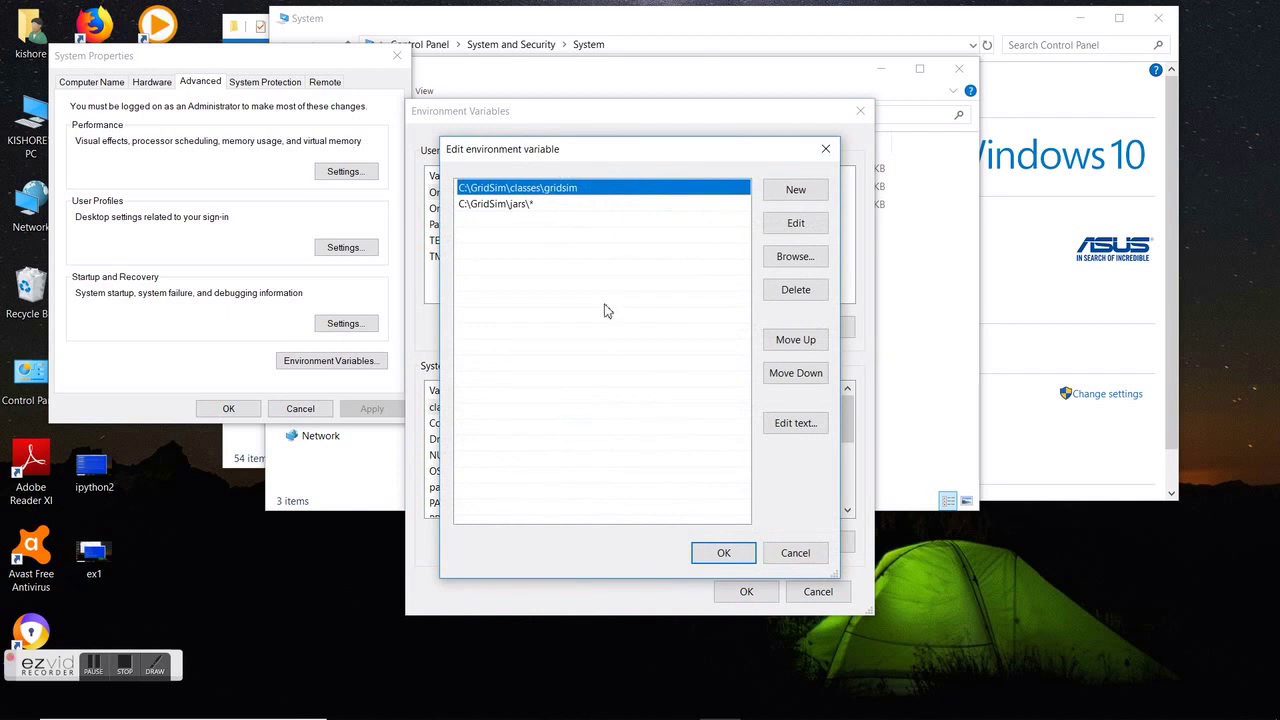
left_click(546, 207)
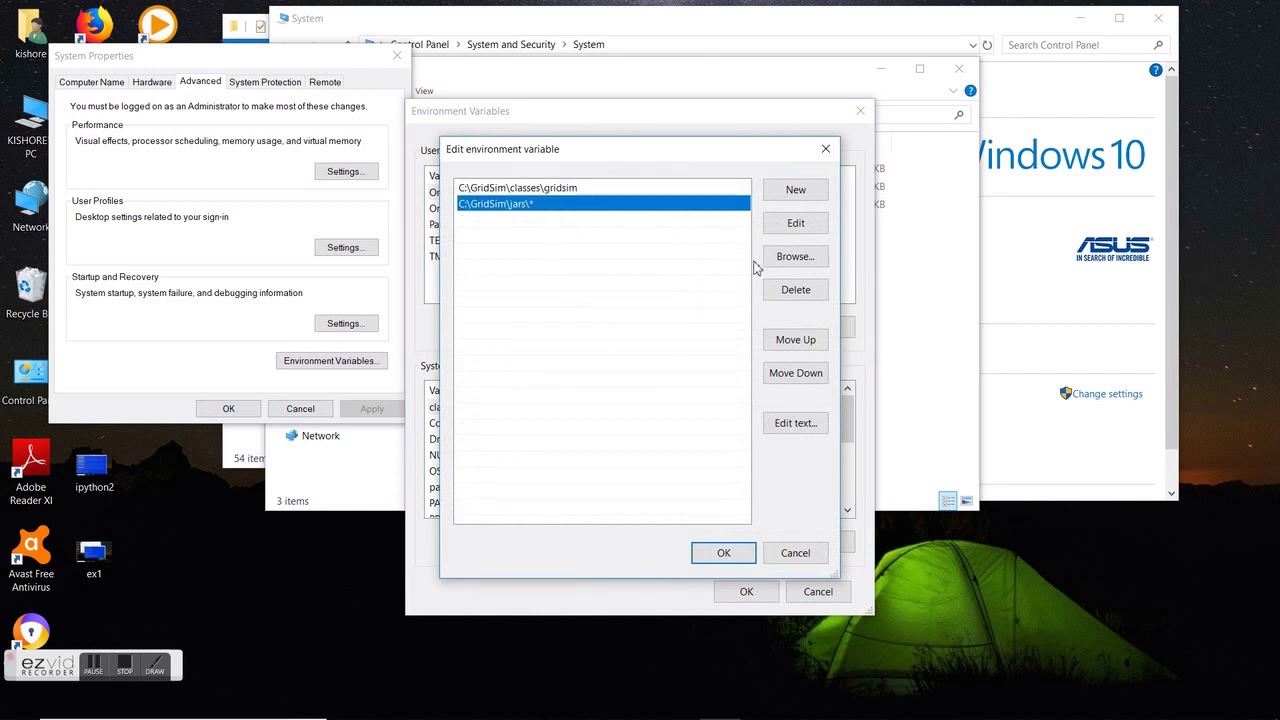
left_click(797, 225)
key("ctrl+c")
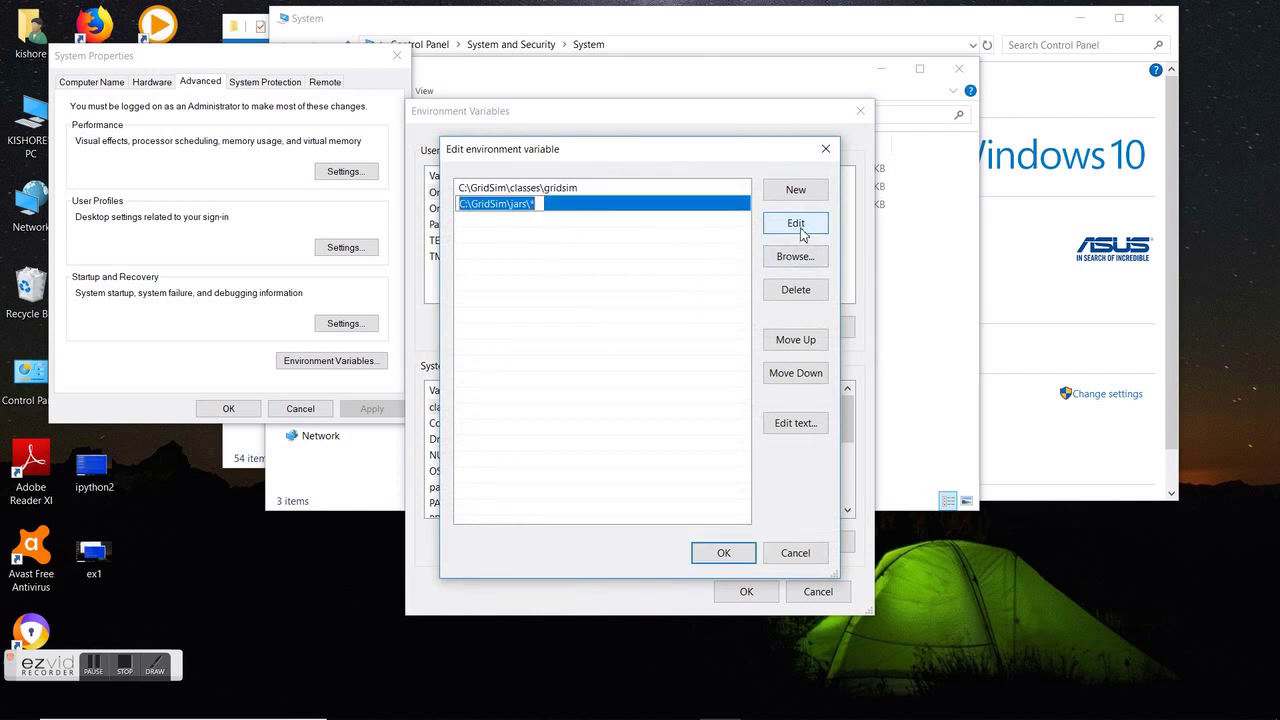
key("End")
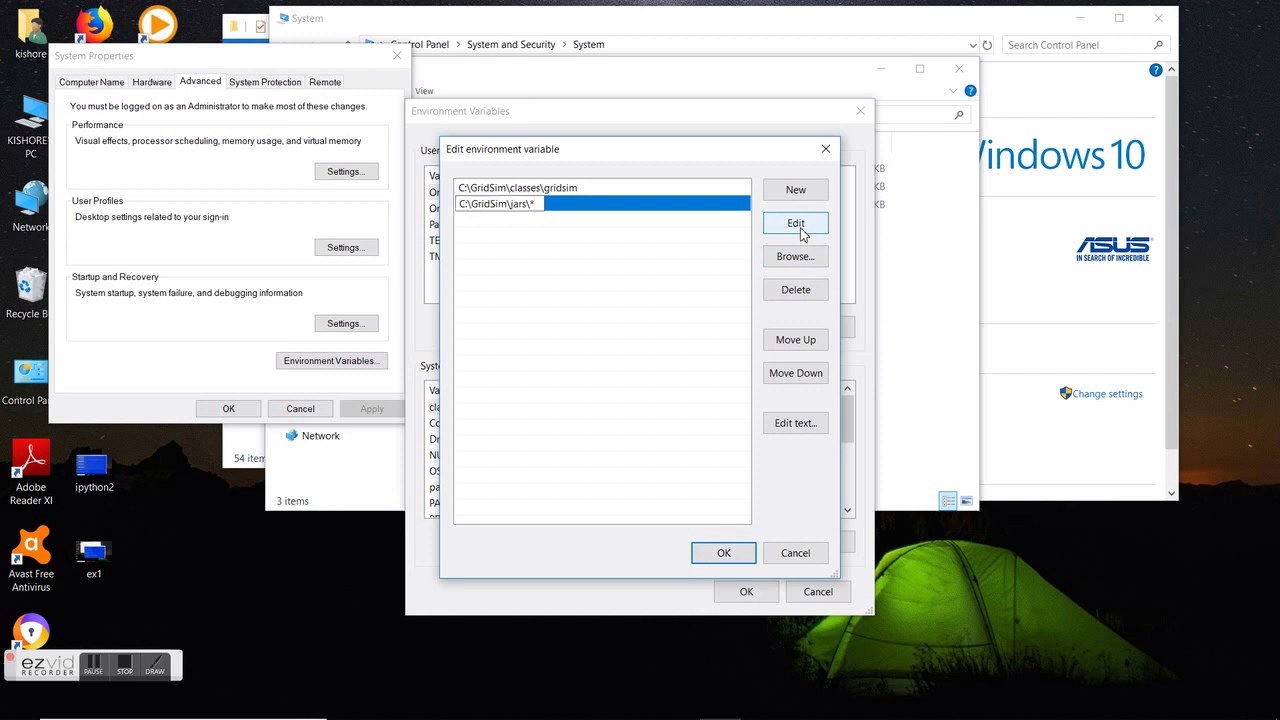
type(";")
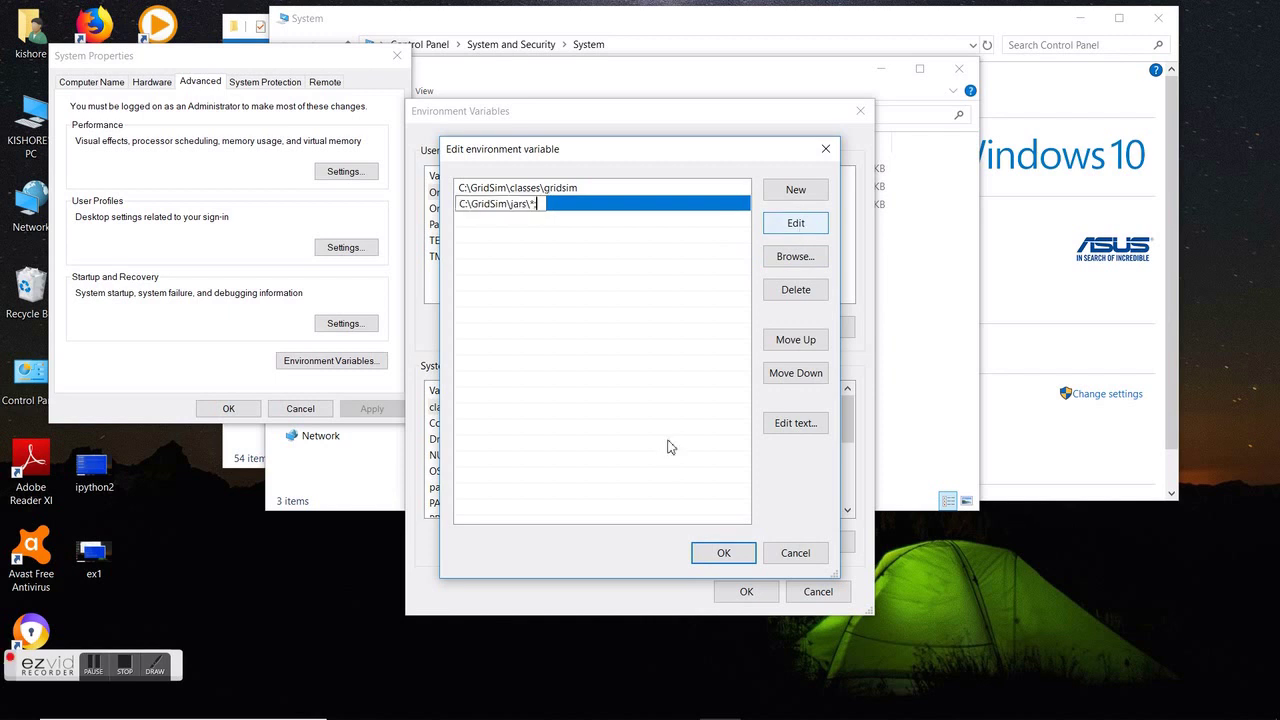
left_click(710, 558)
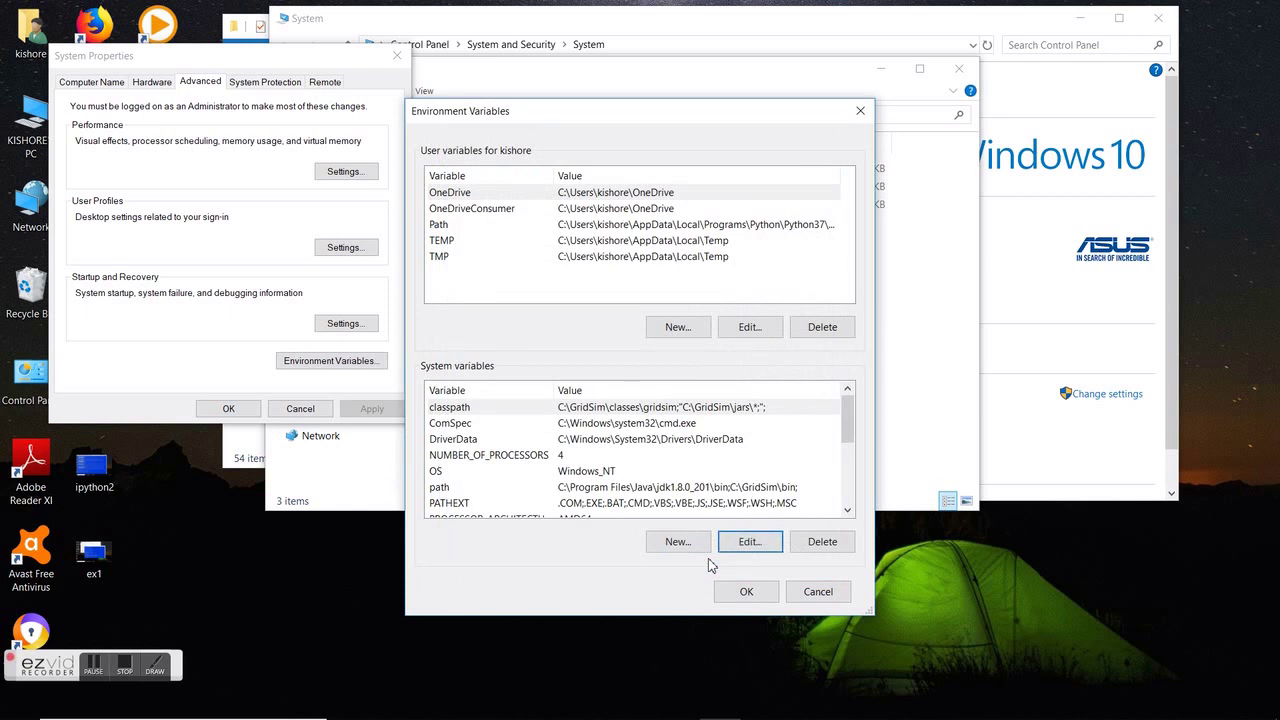
Delete the existing classpath system variable
left_click(706, 410)
left_click(706, 410)
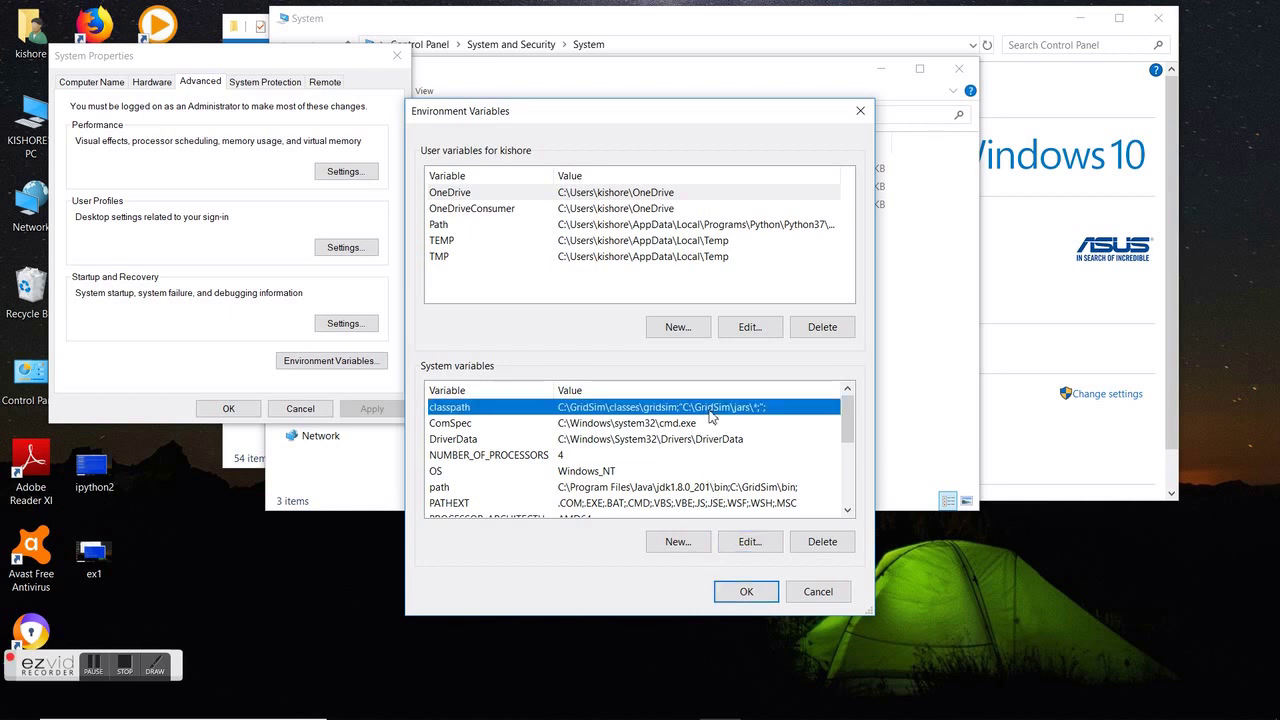
left_click(807, 542)
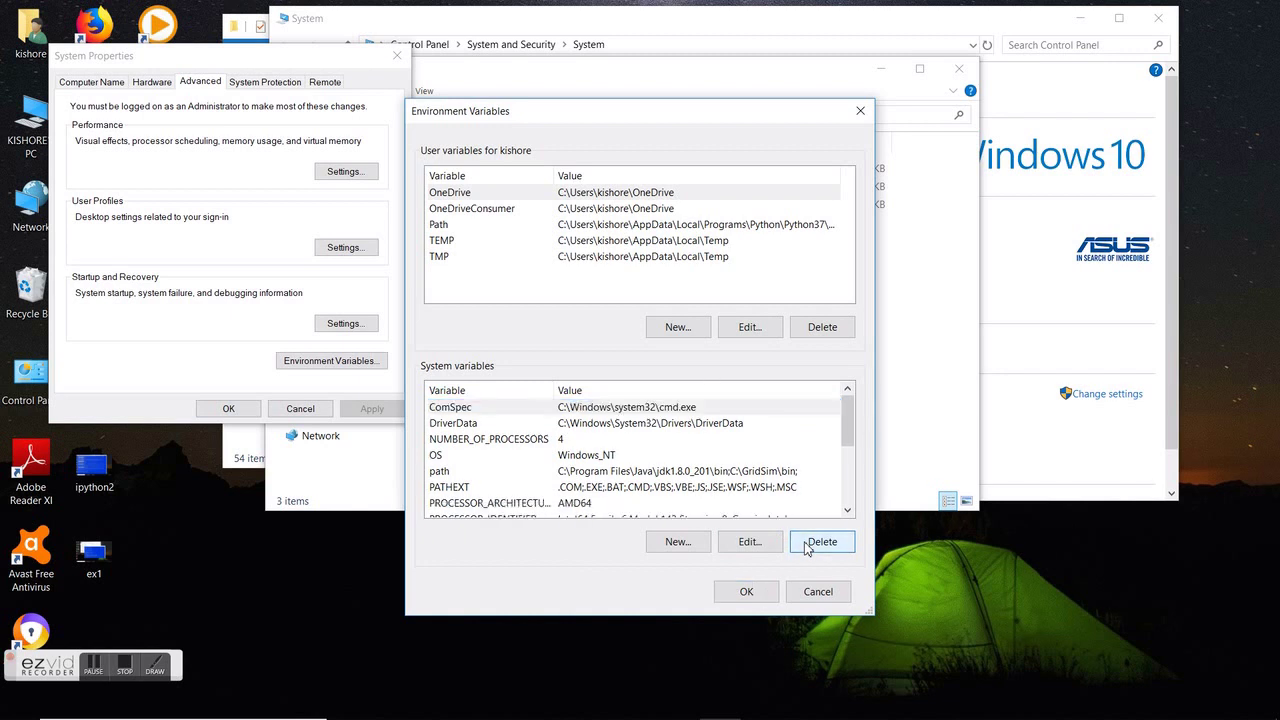
Create a new variable named classpath with value C:\GridSim\jars\*
left_click(669, 546)
type("cl")
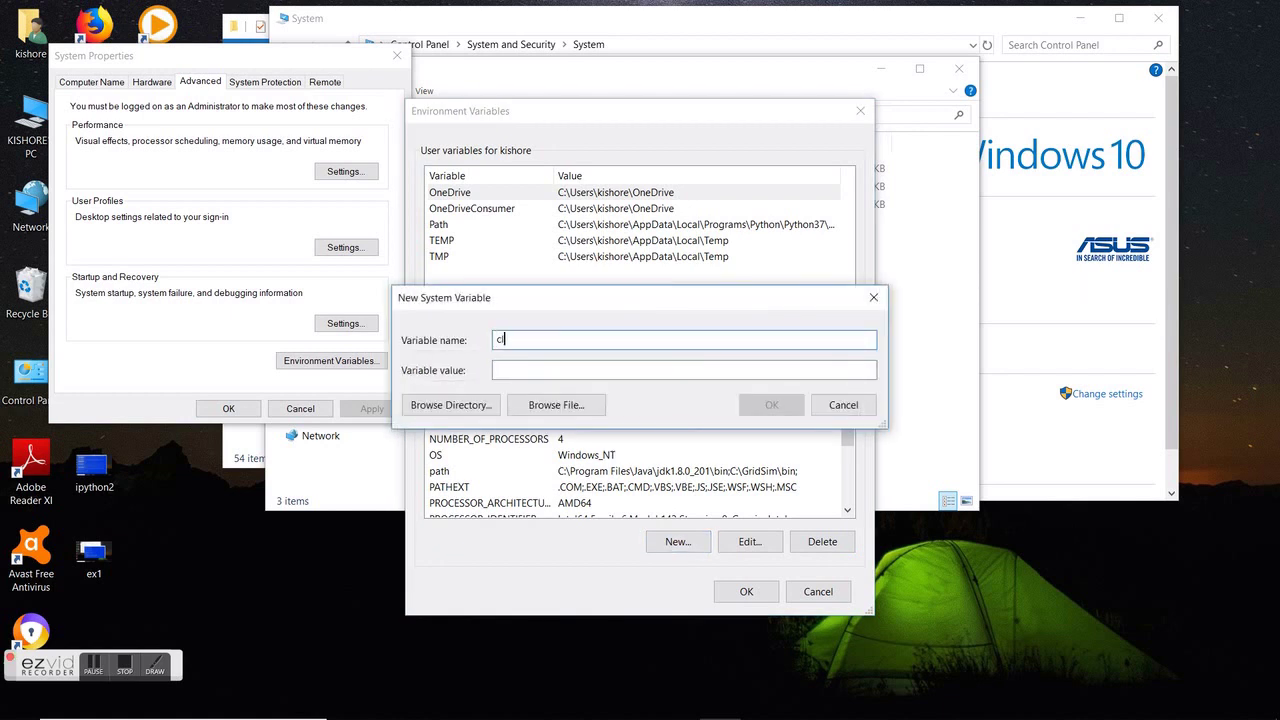
type("path")
left_click(646, 371)
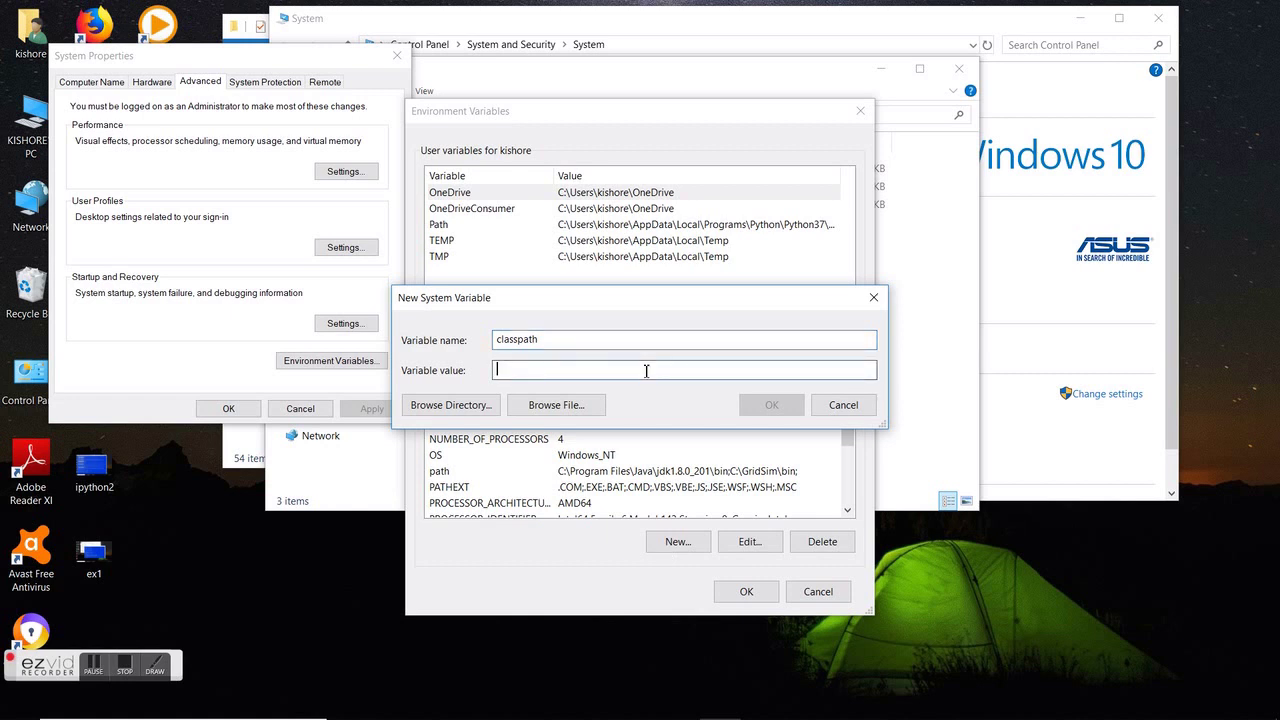
key("ctrl+v")
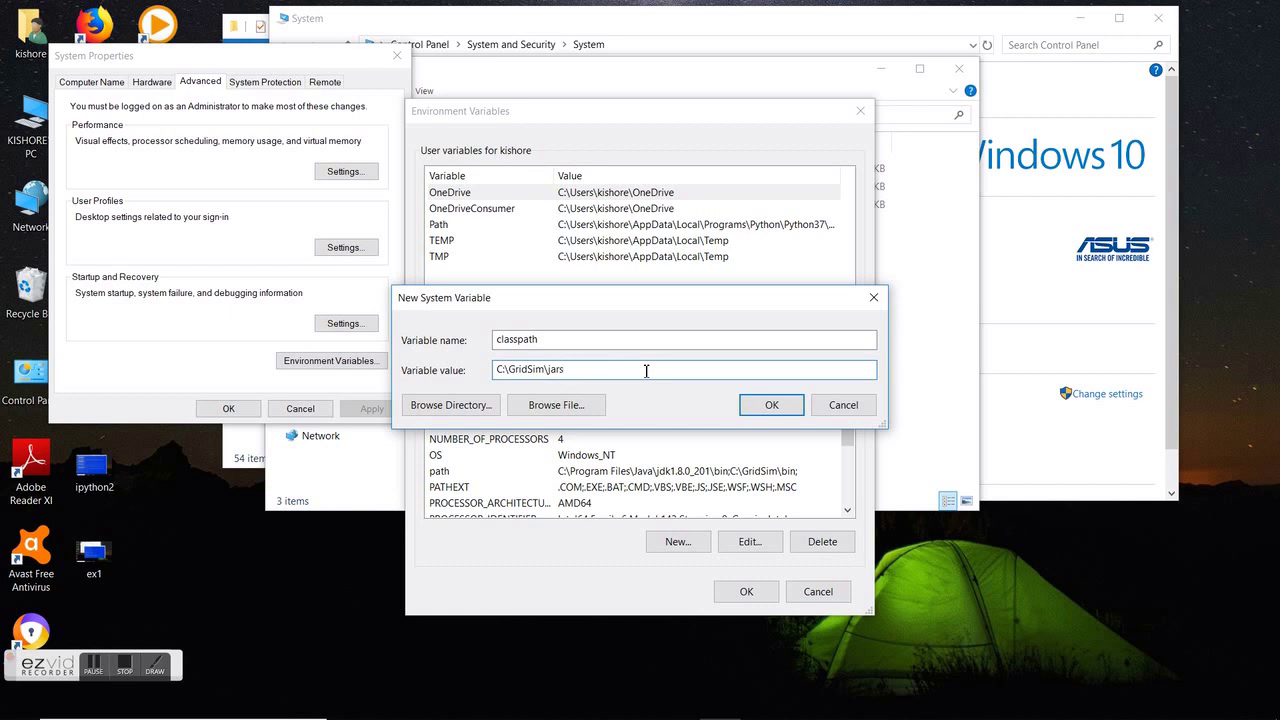
type("\\jars\\*")
Navigate back to C:\GridSim\classes\gridsim and select its full address-bar path
left_click(936, 268)
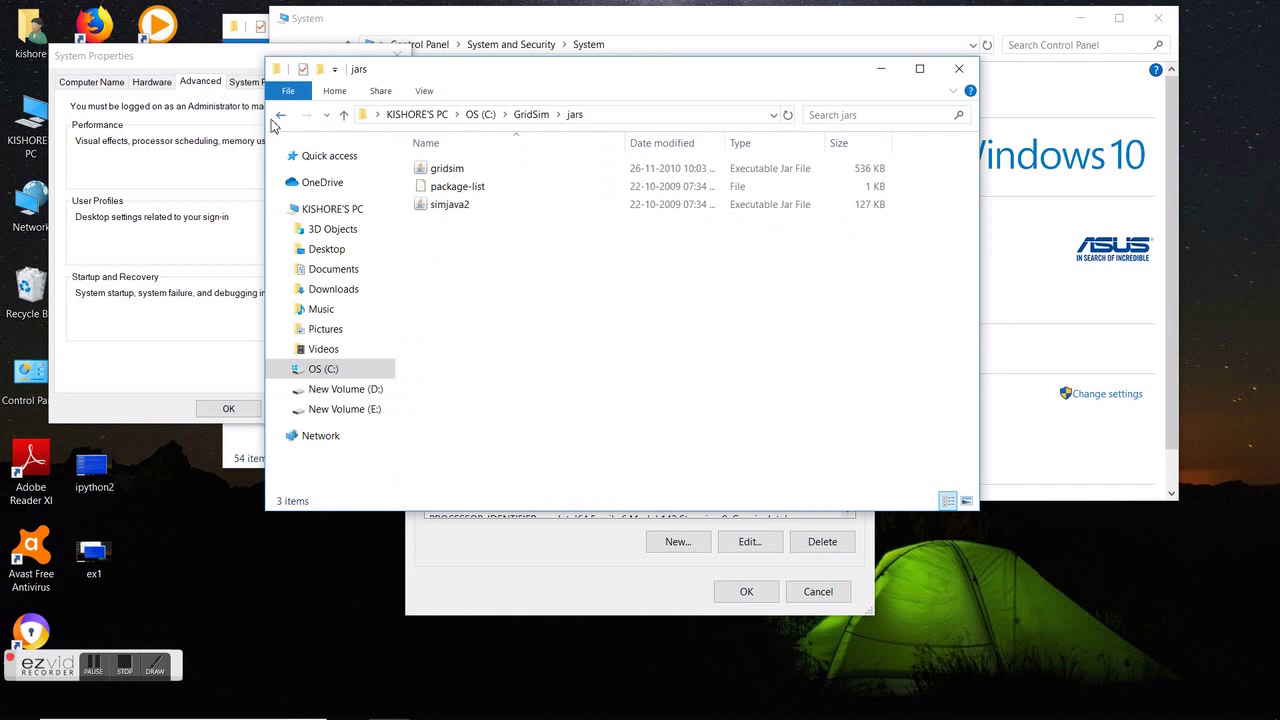
left_click(276, 117)
left_click(276, 117)
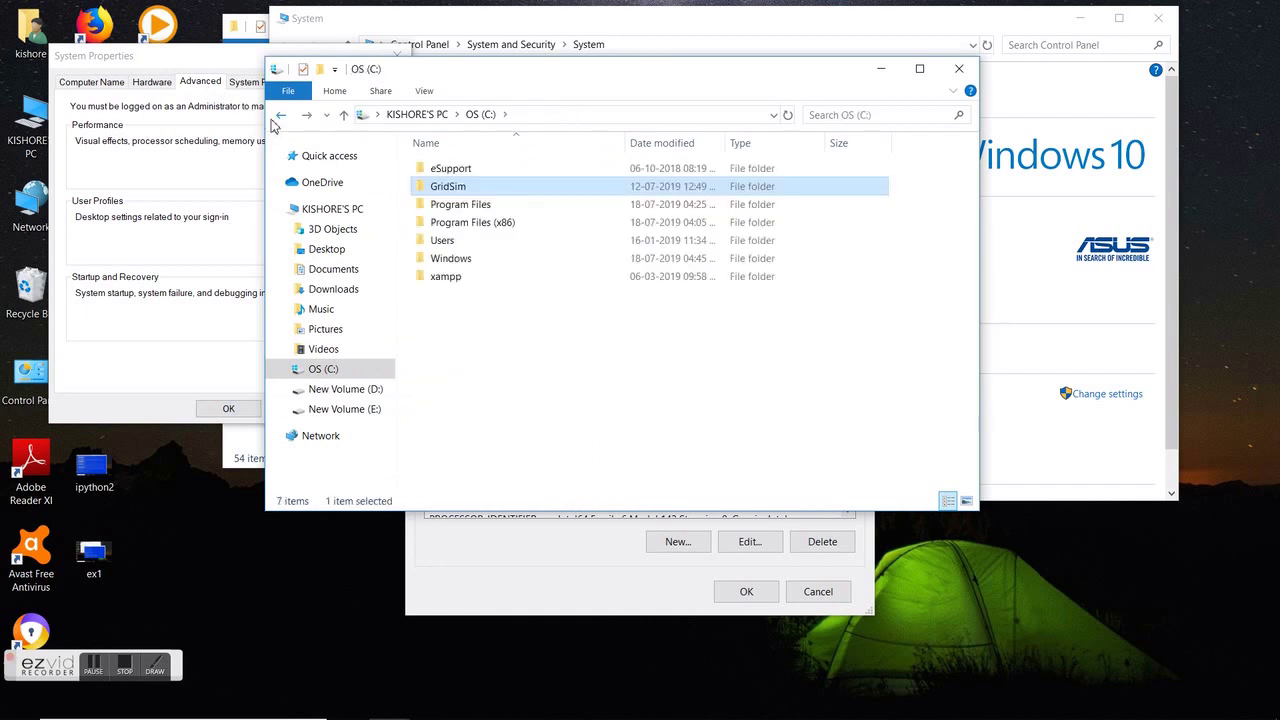
double_click(452, 188)
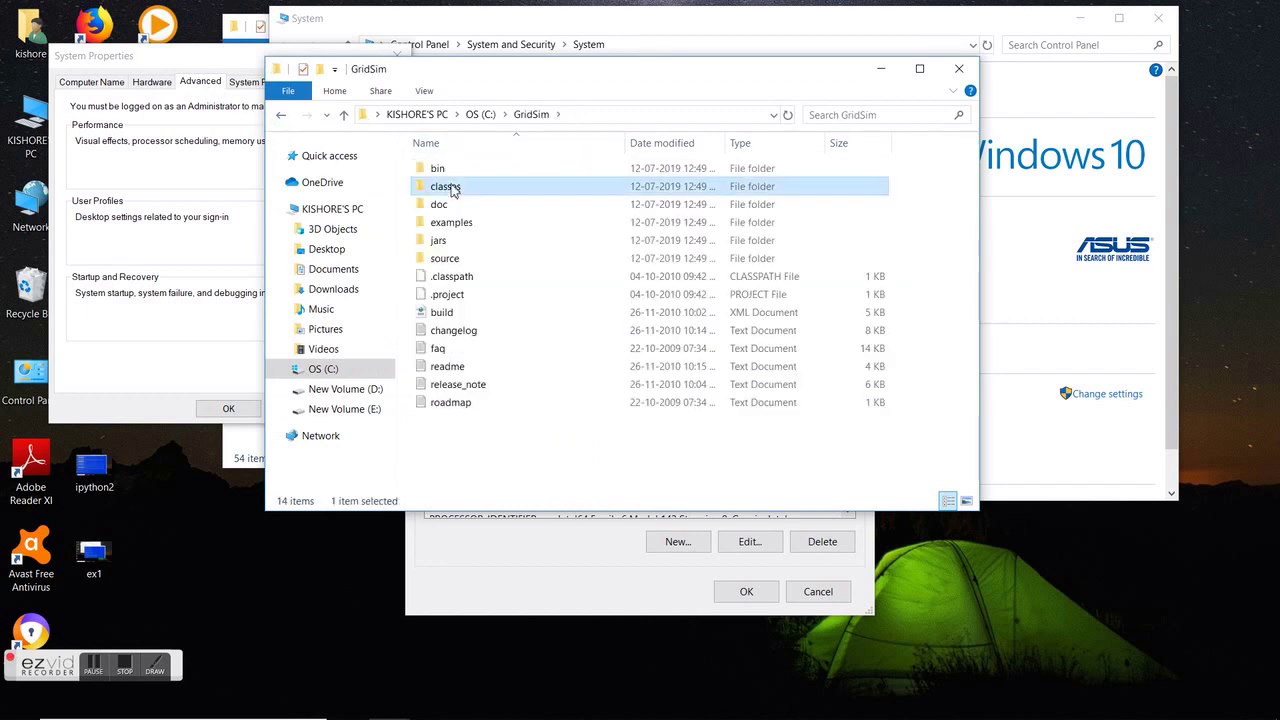
double_click(452, 188)
double_click(449, 175)
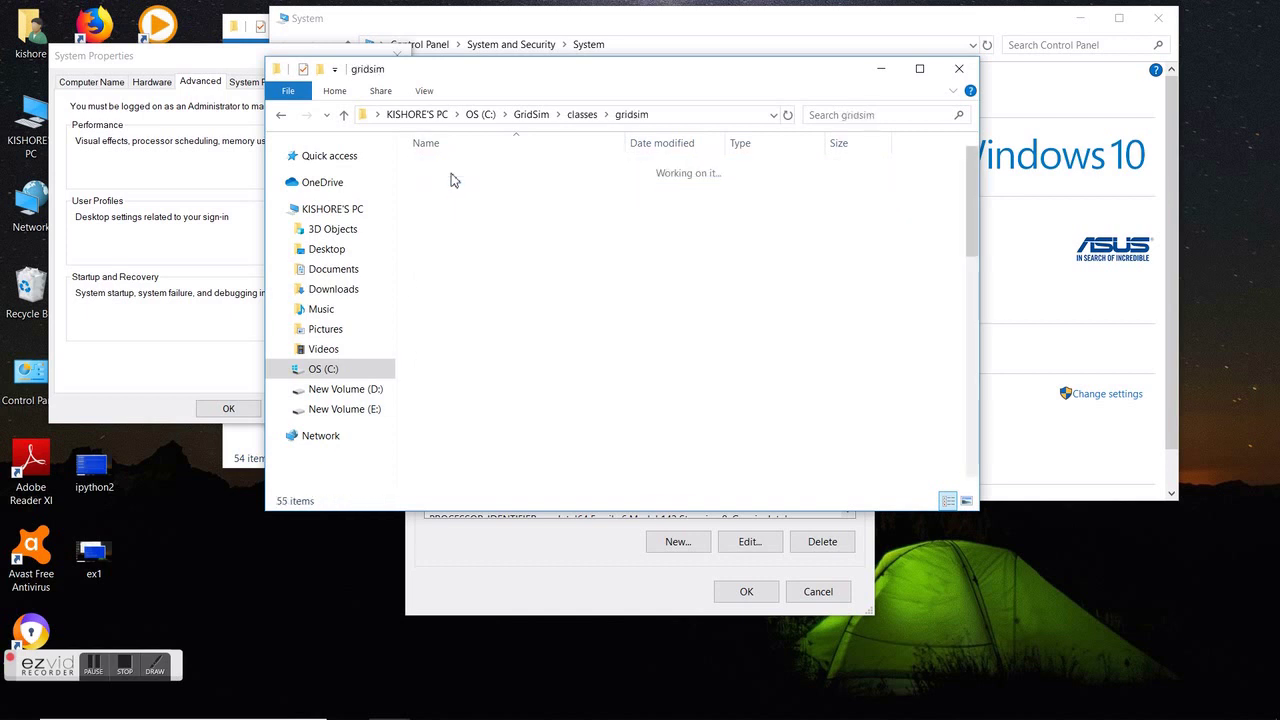
left_click(674, 118)
key("ctrl+c")
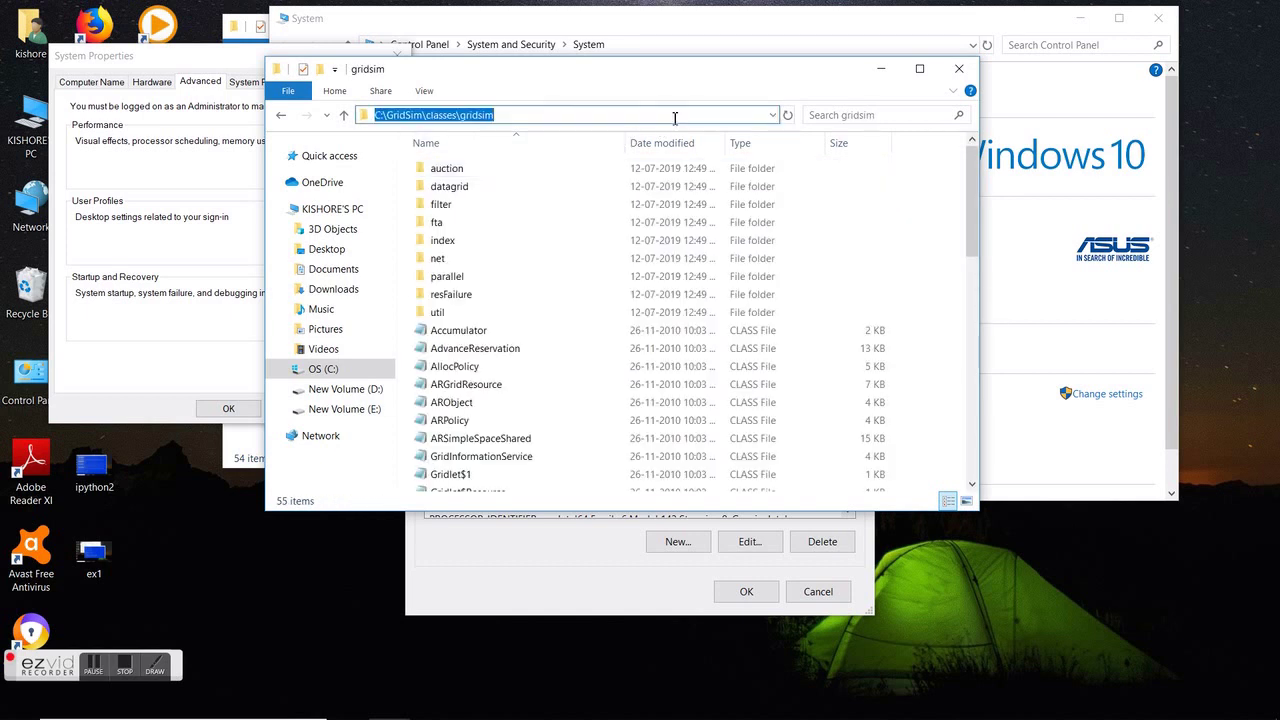
Put that path plus a semicolon before the jars entry and save the Environment Variables
left_click(475, 575)
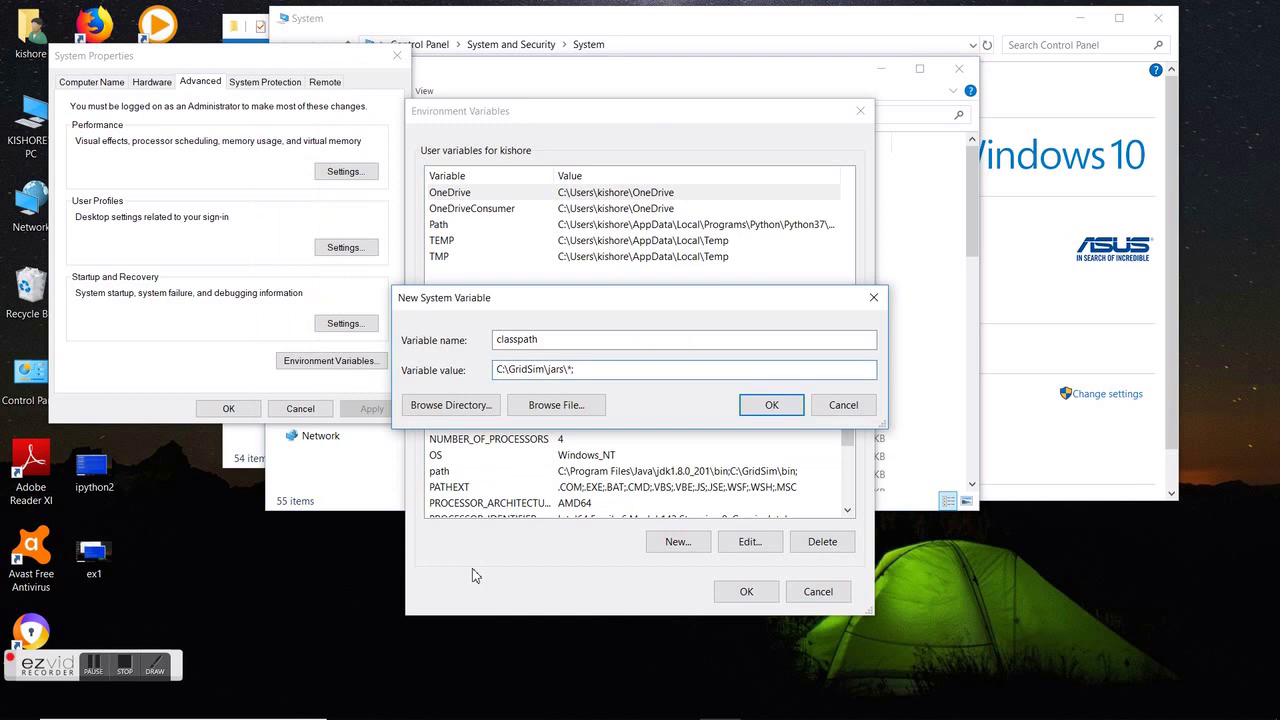
key("ctrl+v")
type(";")
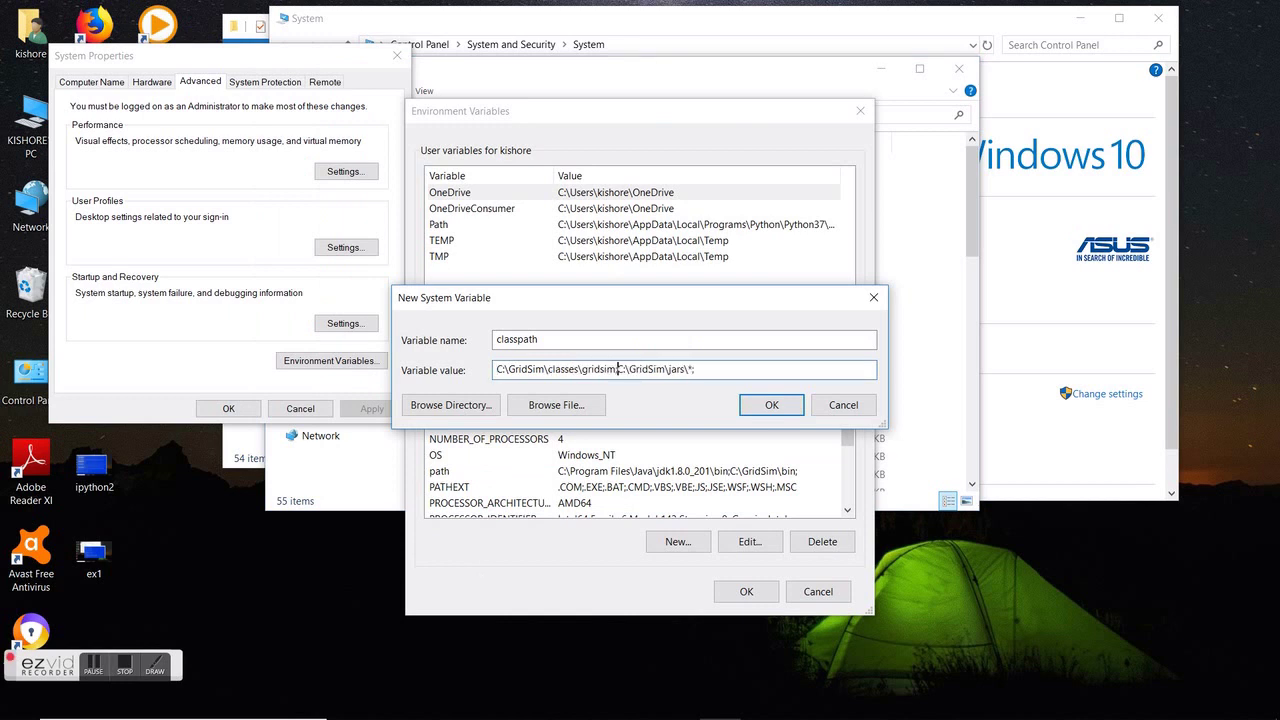
left_click(766, 405)
left_click(729, 594)
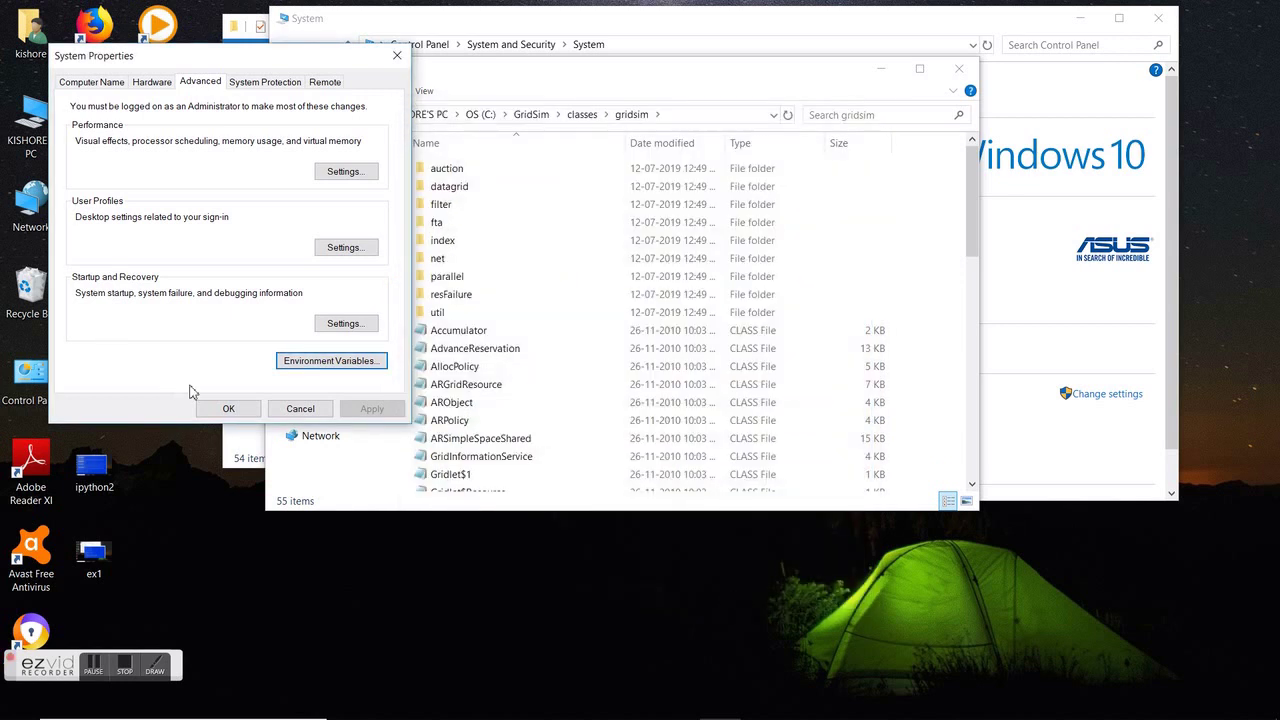
Apply System Properties and close the System information window
left_click(227, 410)
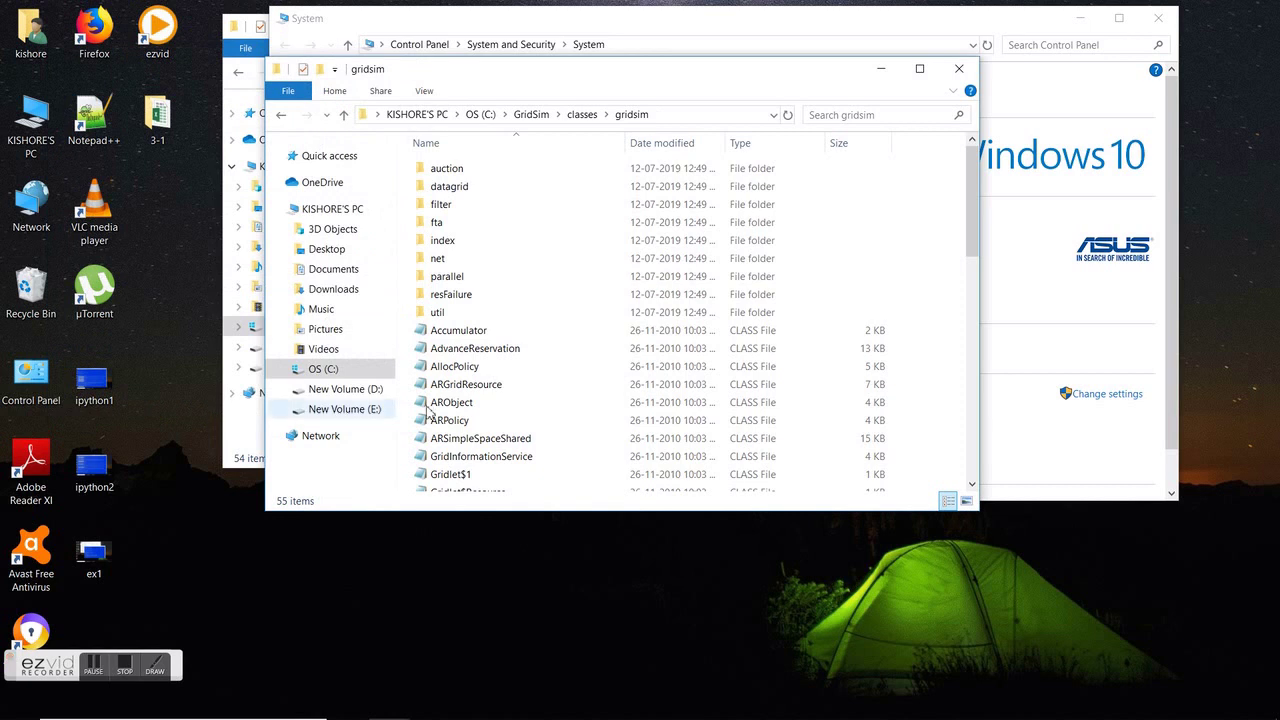
left_click(1070, 432)
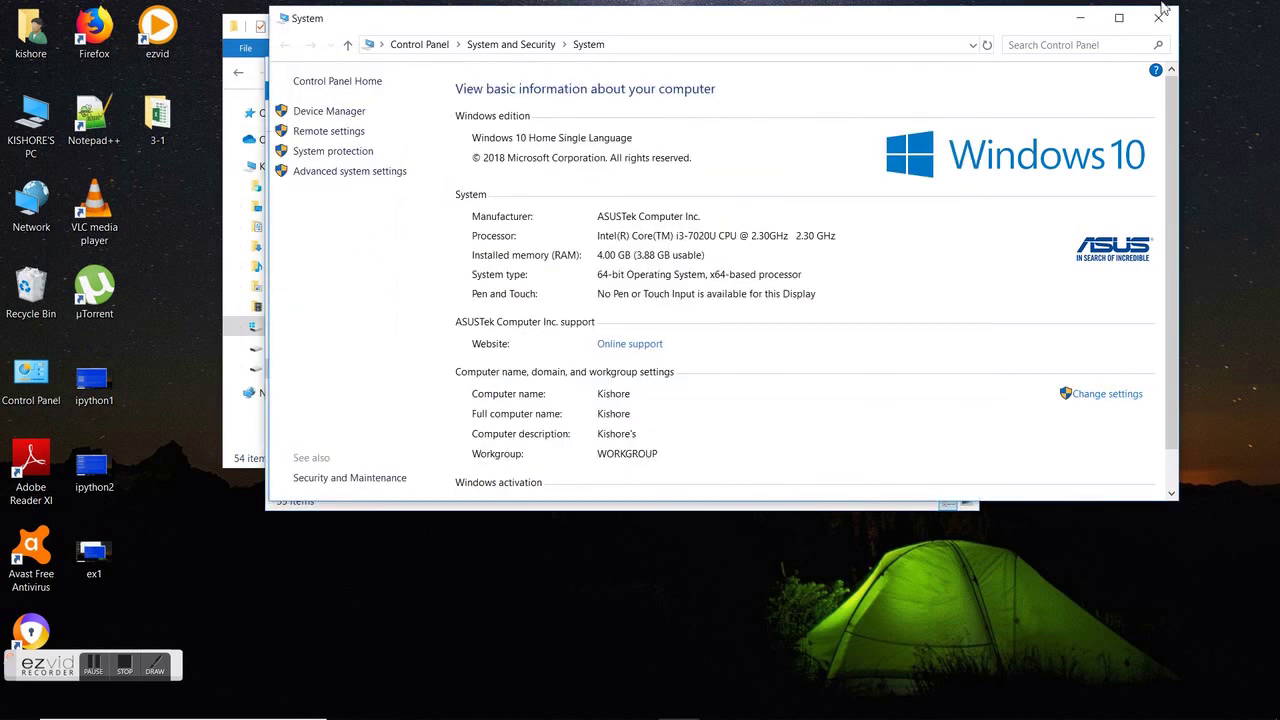
left_click(1167, 21)
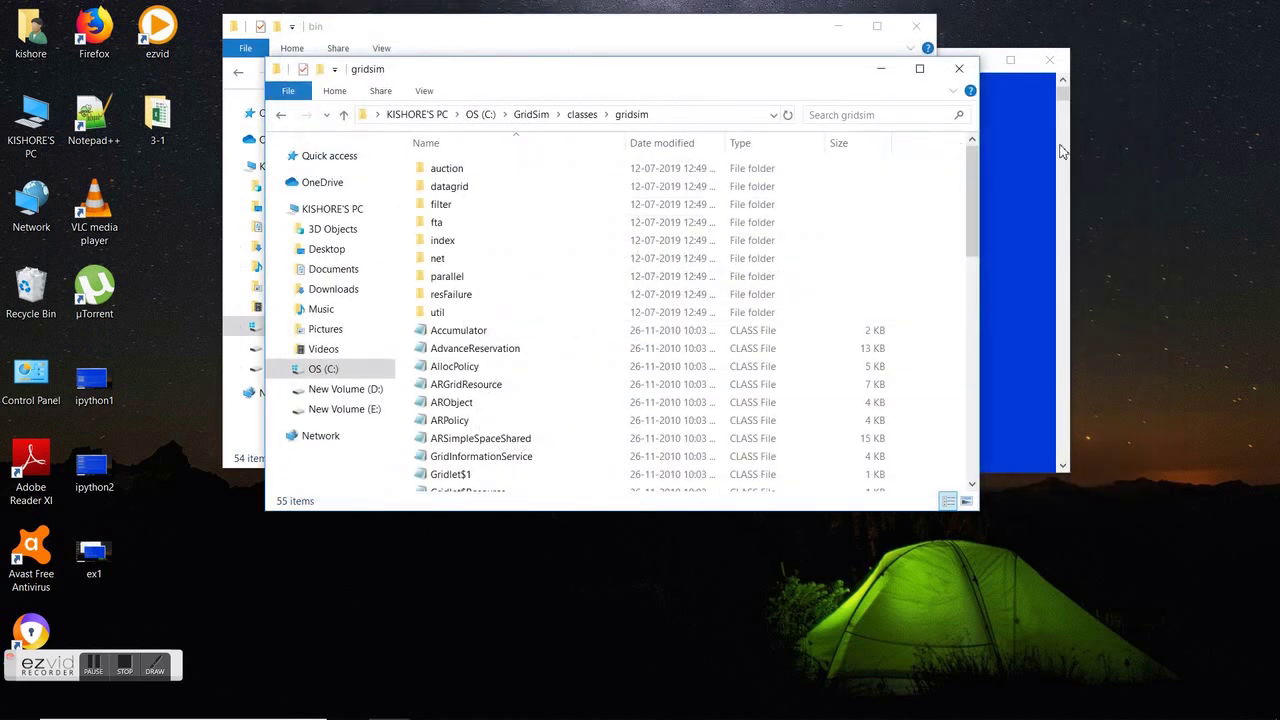
Run java in the old Command Prompt, still unrecognized, then close it
left_click(1035, 246)
type("java")
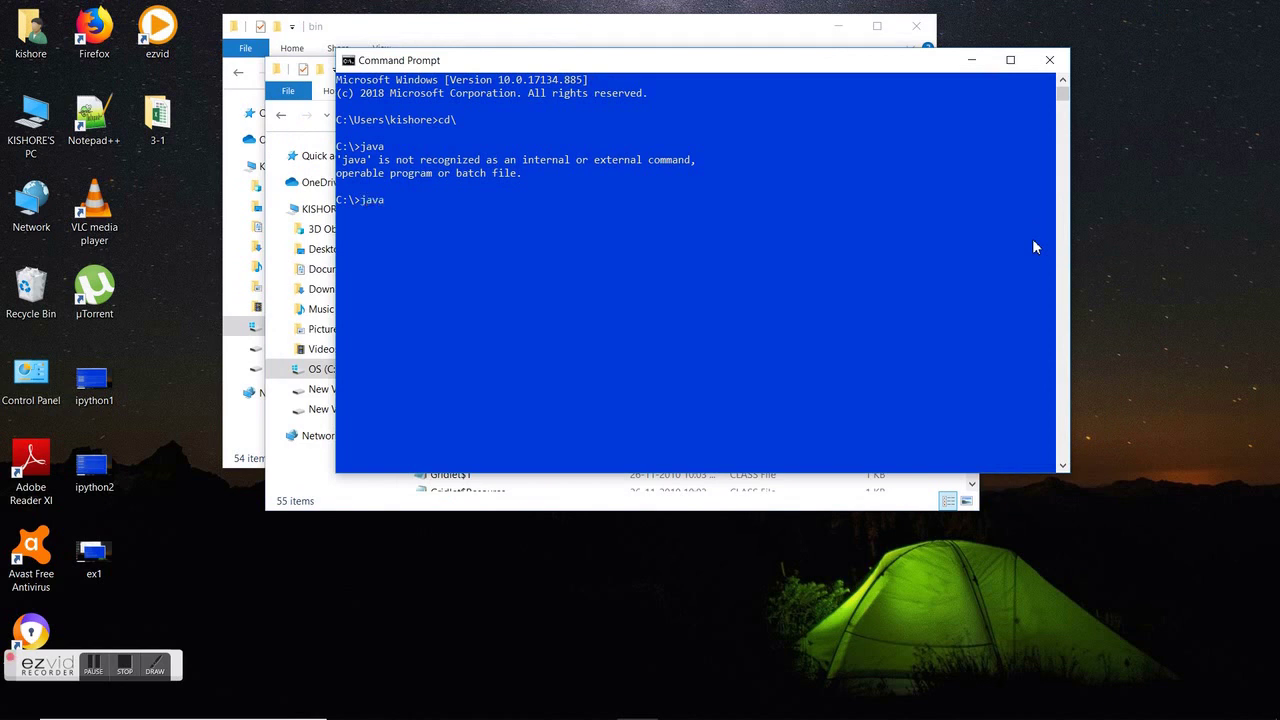
key("Return")
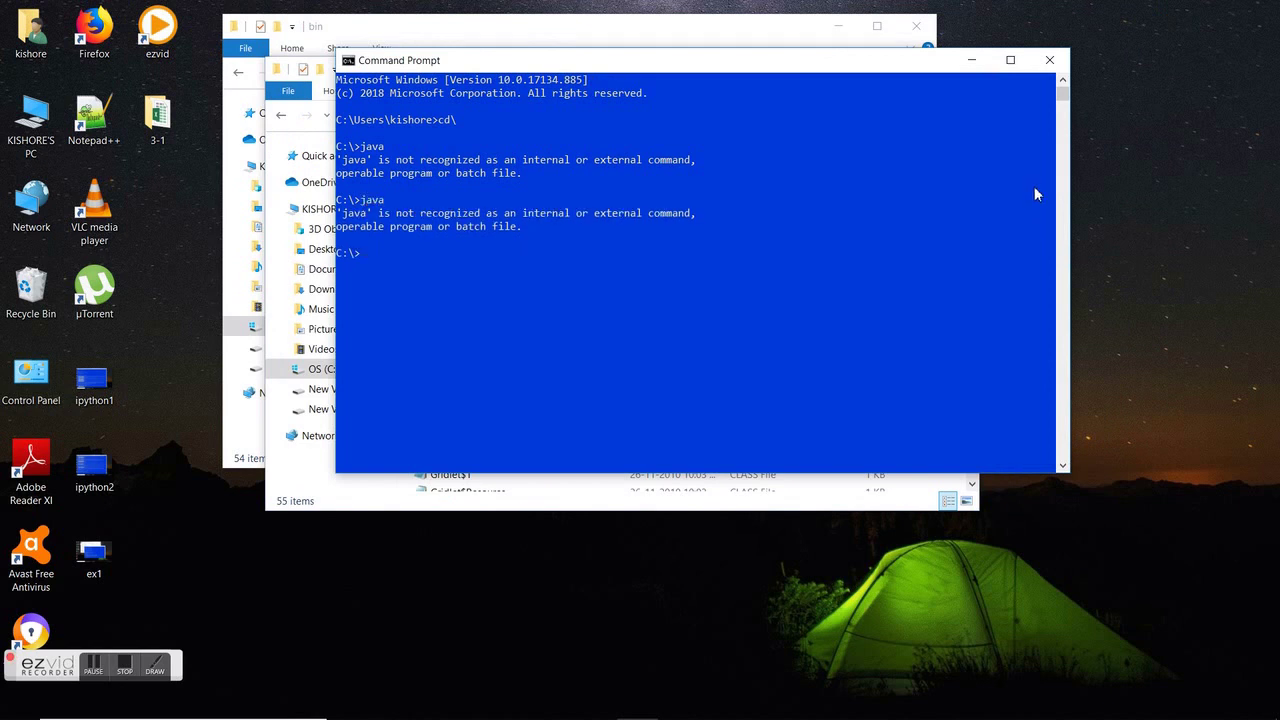
left_click(1050, 61)
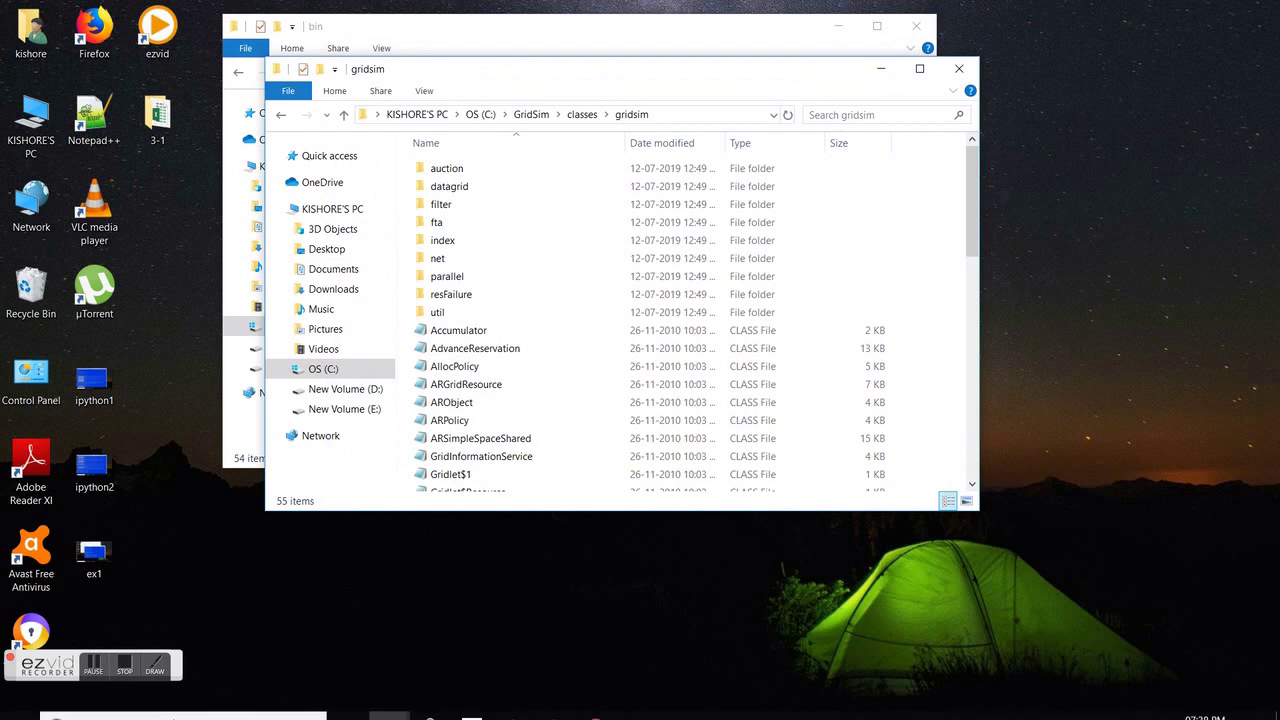
Launch a new Command Prompt via search and switch to the C:\ root with cd\
left_click(150, 703)
type("cmd")
key("Return")
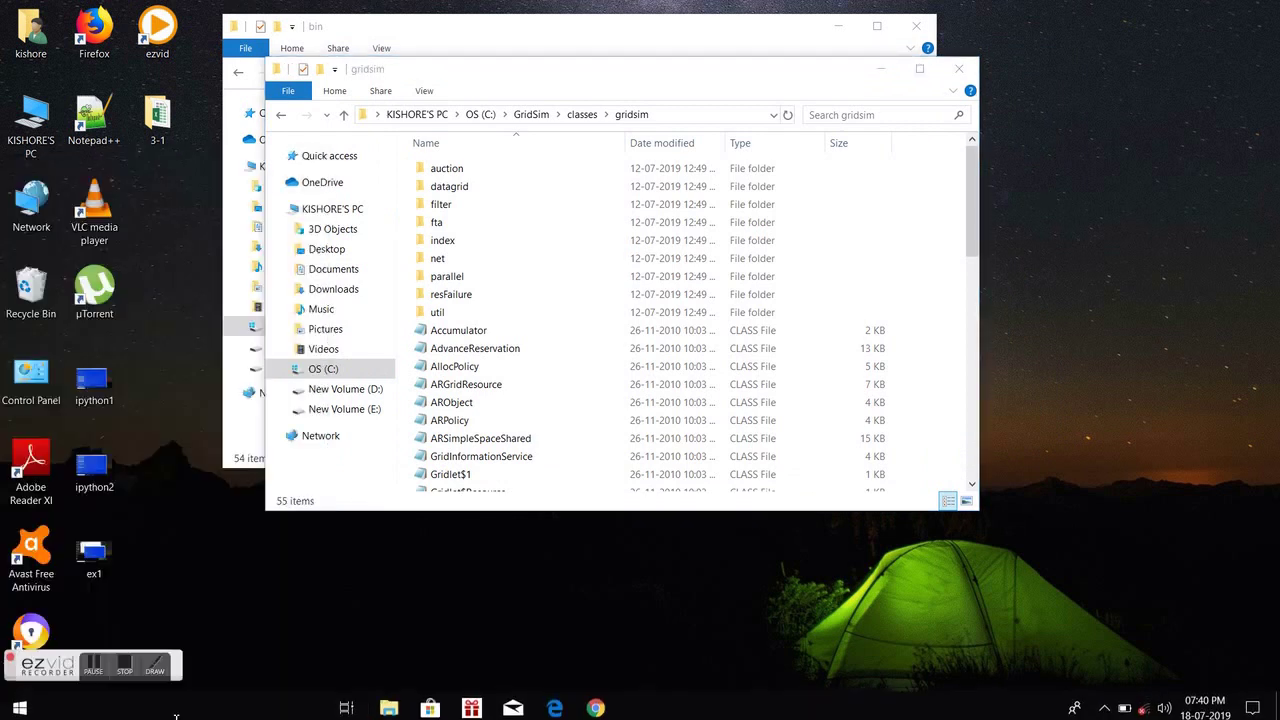
type("cd\\")
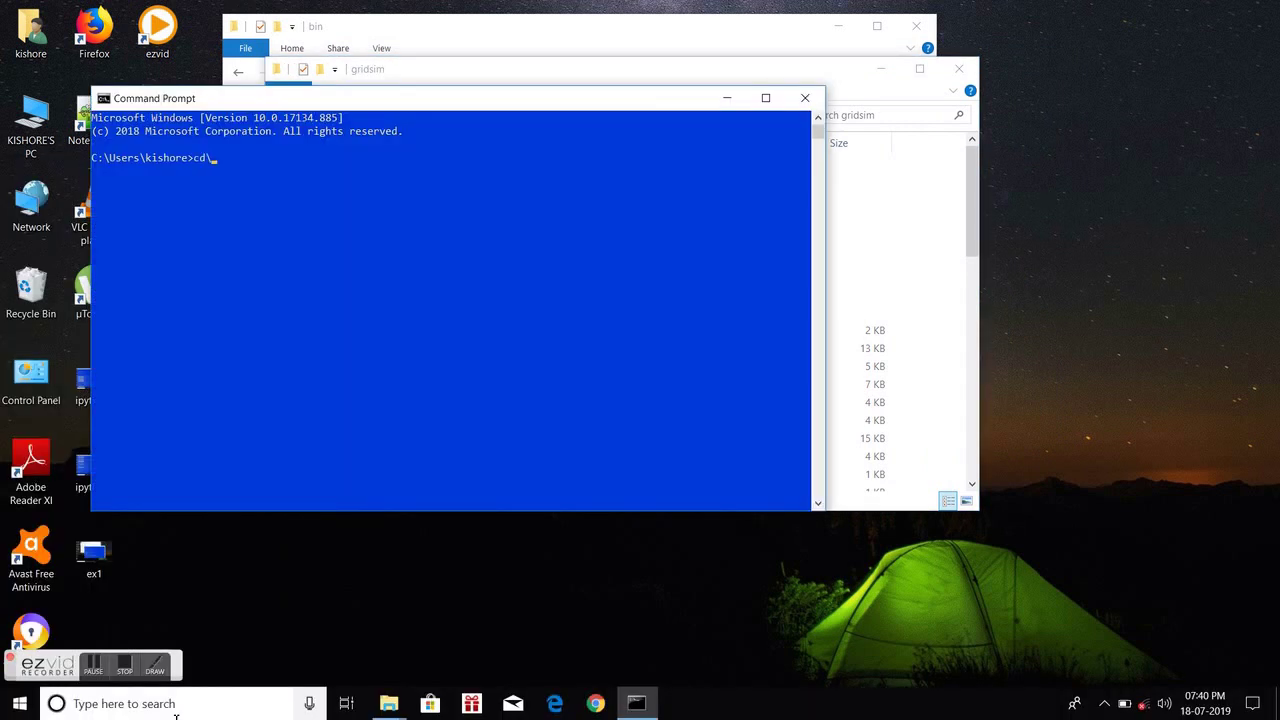
key("Return")
Run java and javac to confirm both are now recognized
type("java")
key("Return")
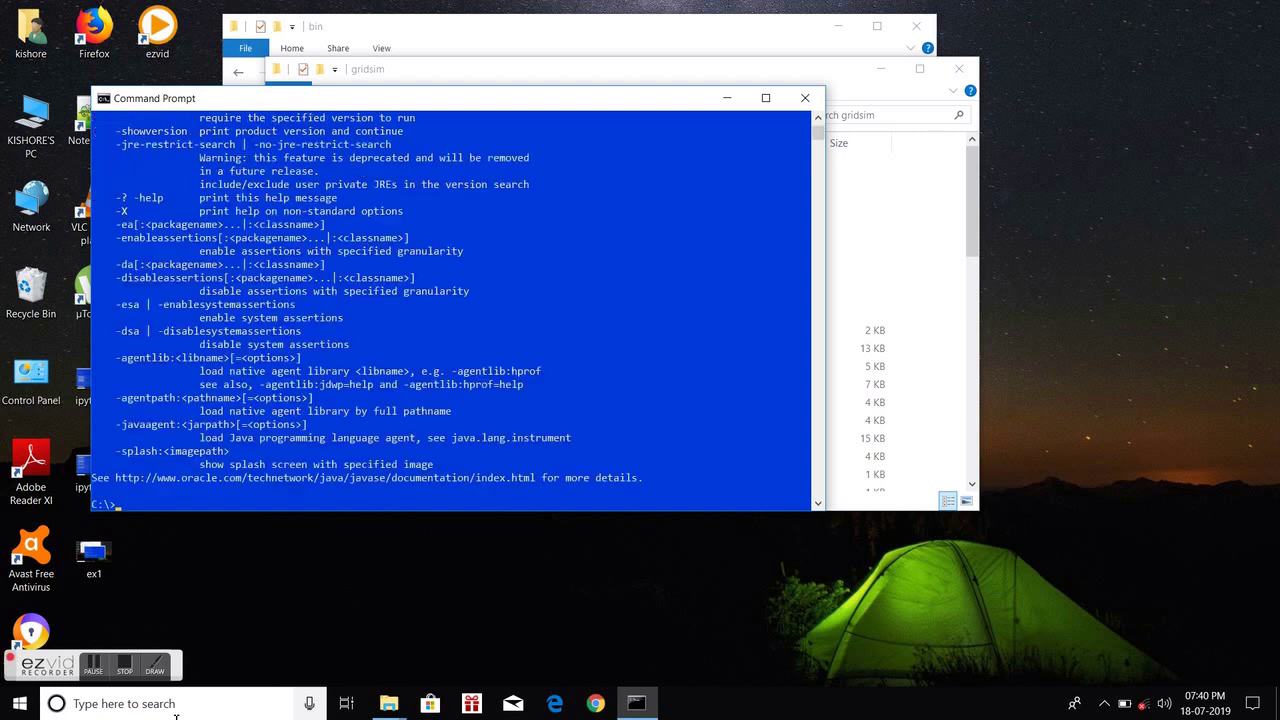
type("java")
type("c")
key("Return")
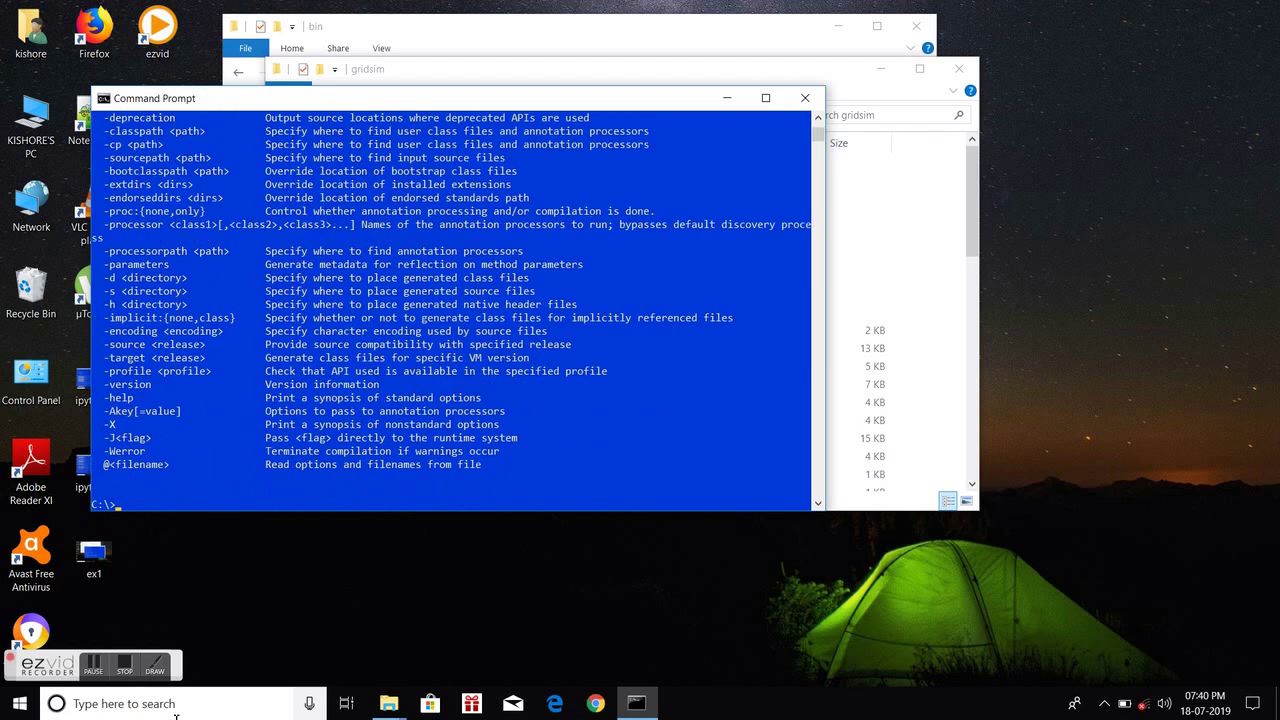
List C:\ with dir and begin entering cd GridSim
type("dir")
key("Return")
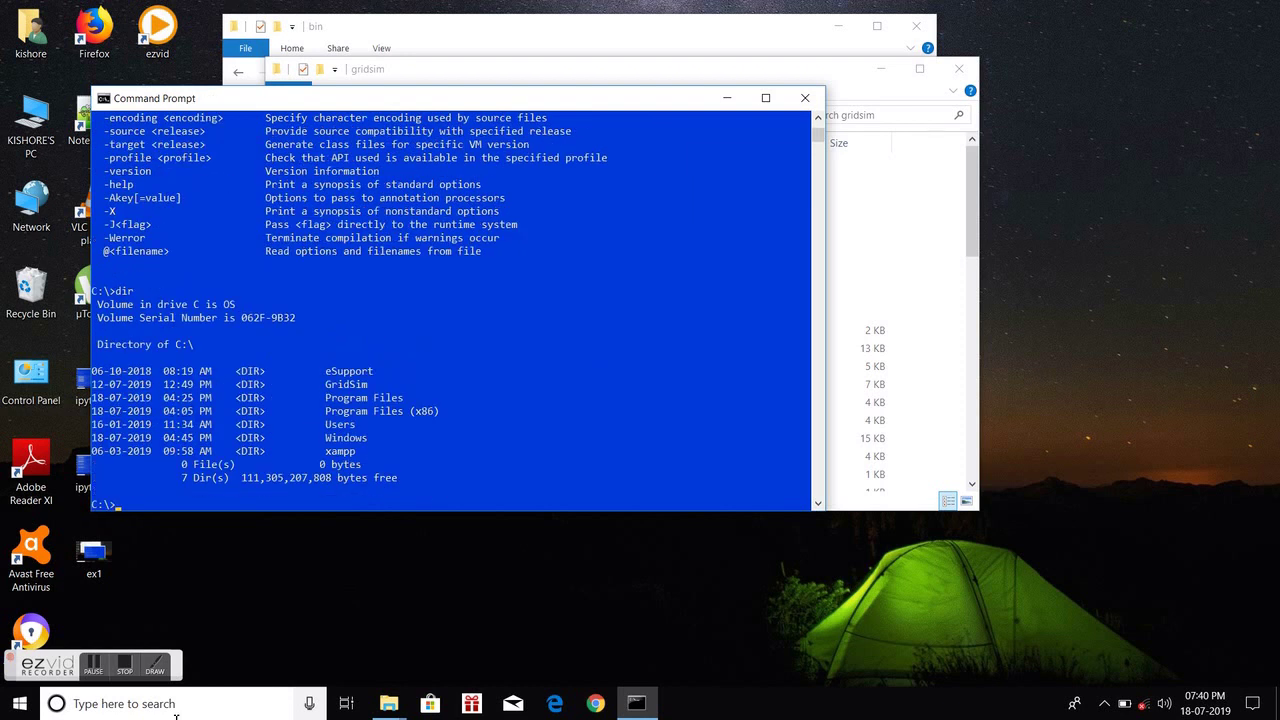
type("cd GridSi")
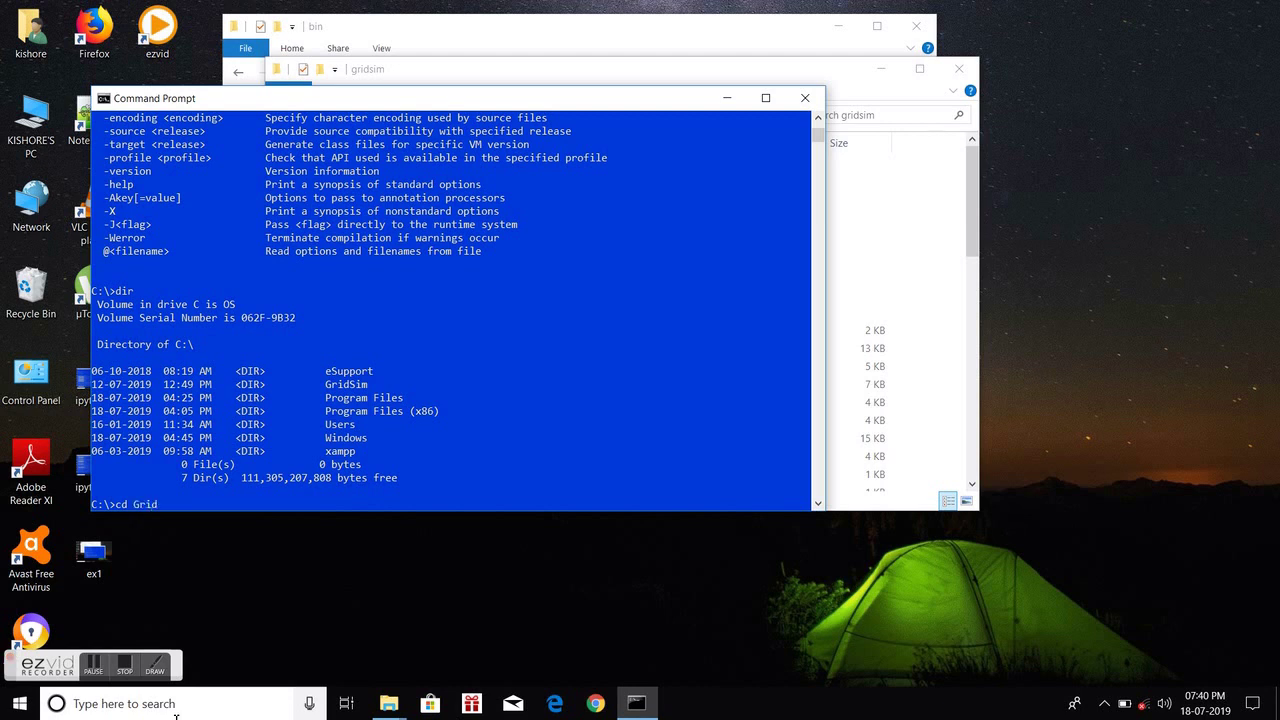